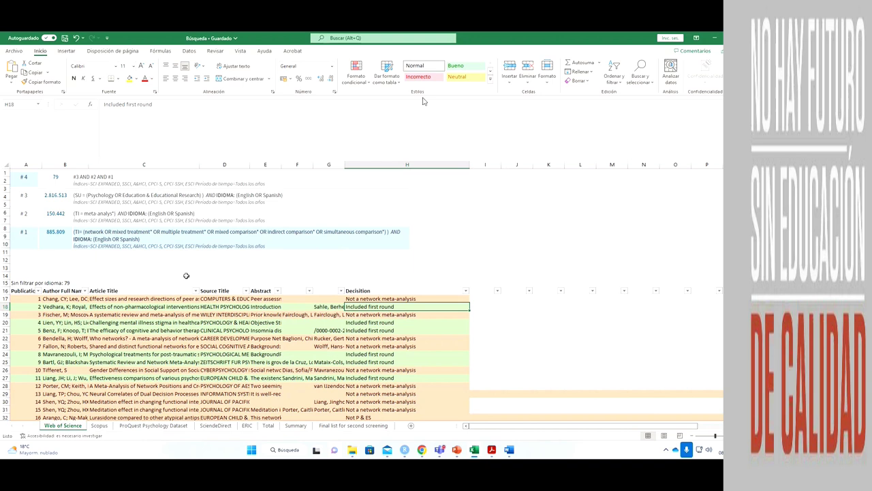
# Step: Examine the Web of Science search strategy and the first records' titles and abstracts
pyautogui.click(162, 208)
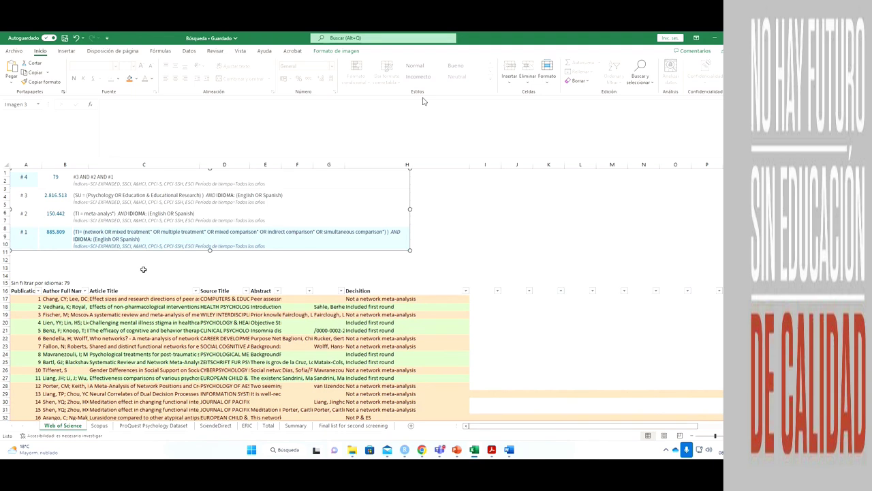
pyautogui.moveTo(37, 299); pyautogui.dragTo(68, 355)
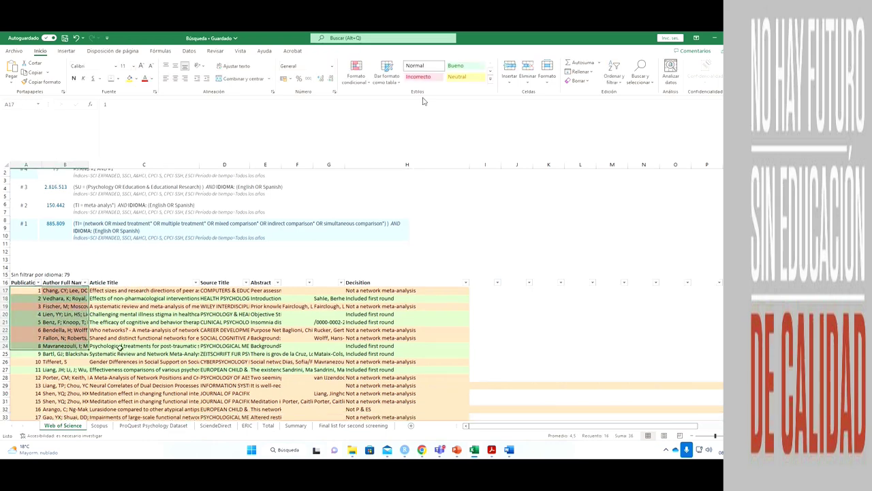
pyautogui.scroll(-20, 82, 278)
pyautogui.scroll(20, 82, 278)
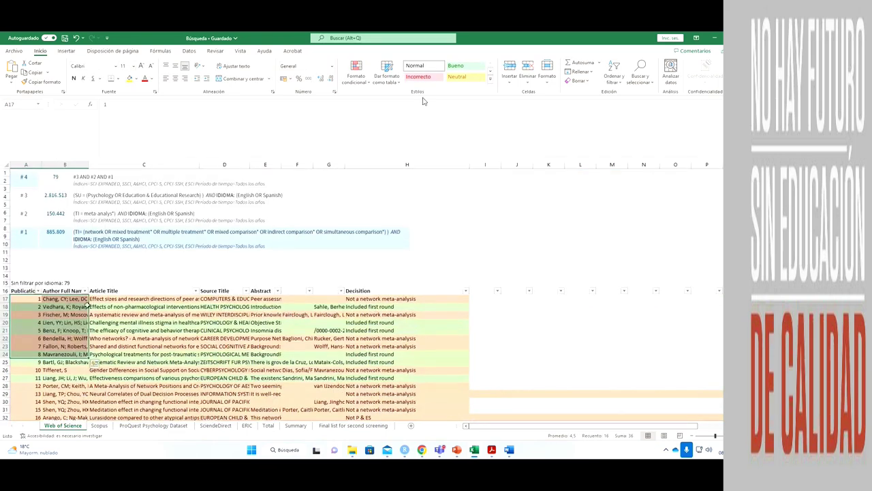
pyautogui.click(98, 298)
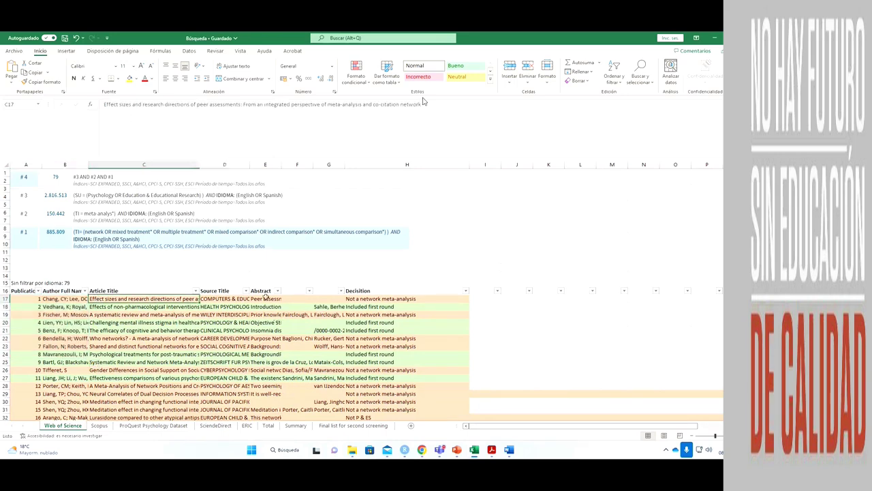
pyautogui.click(263, 297)
pyautogui.click(136, 313)
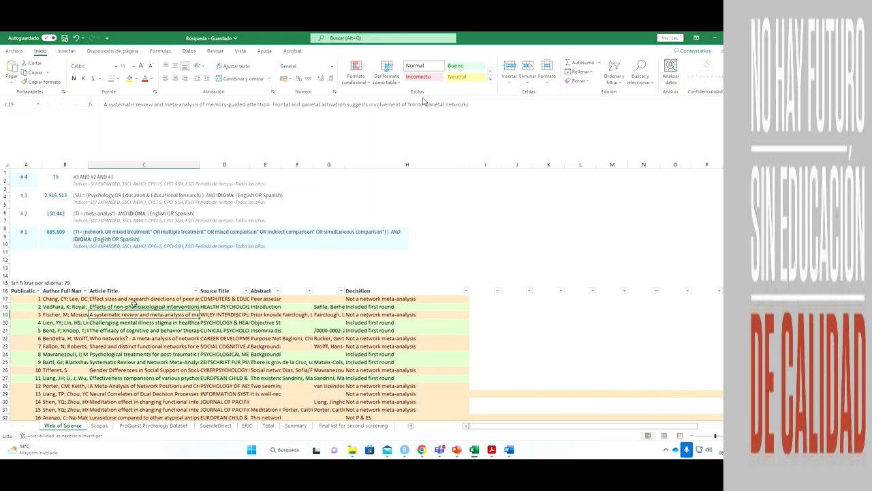
pyautogui.click(161, 300)
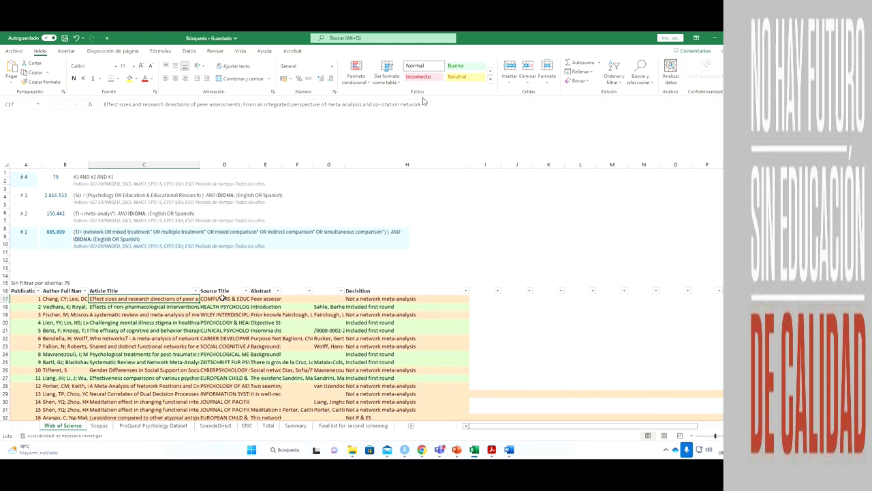
# Step: Examine the first record's screening decision and the decision categories offered by the Decisition column's filter
pyautogui.click(354, 289)
pyautogui.click(352, 298)
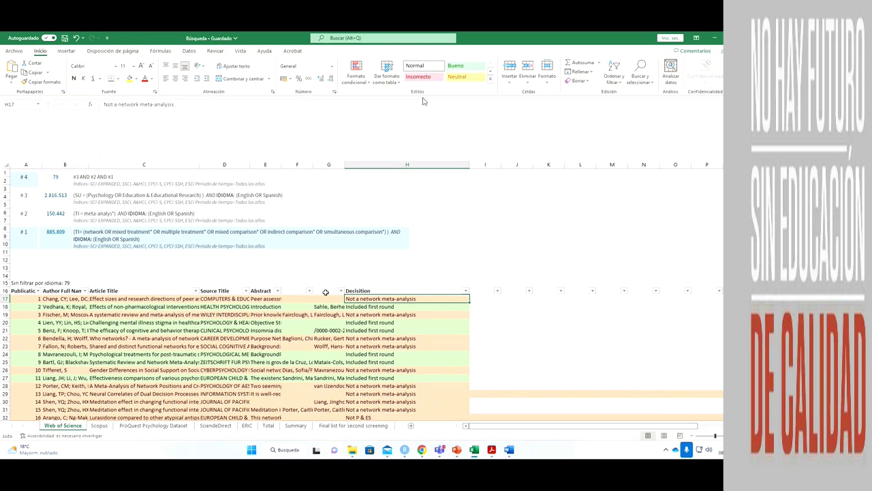
pyautogui.click(464, 293)
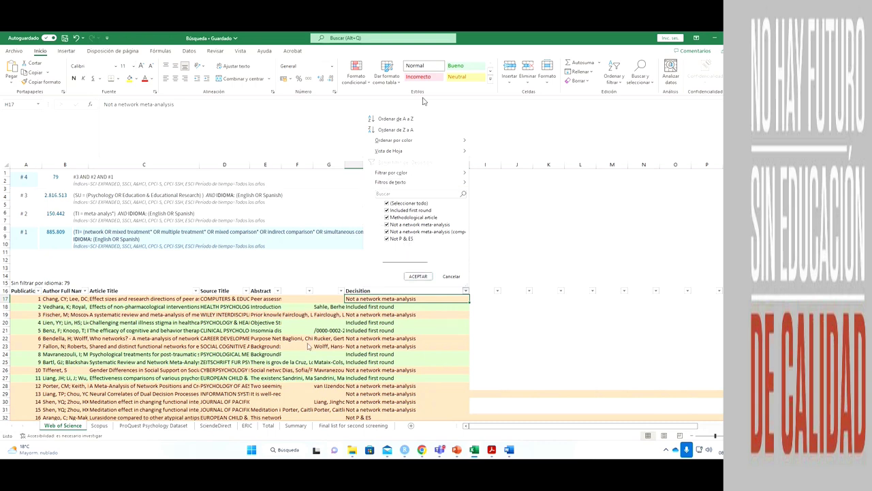
pyautogui.click(364, 326)
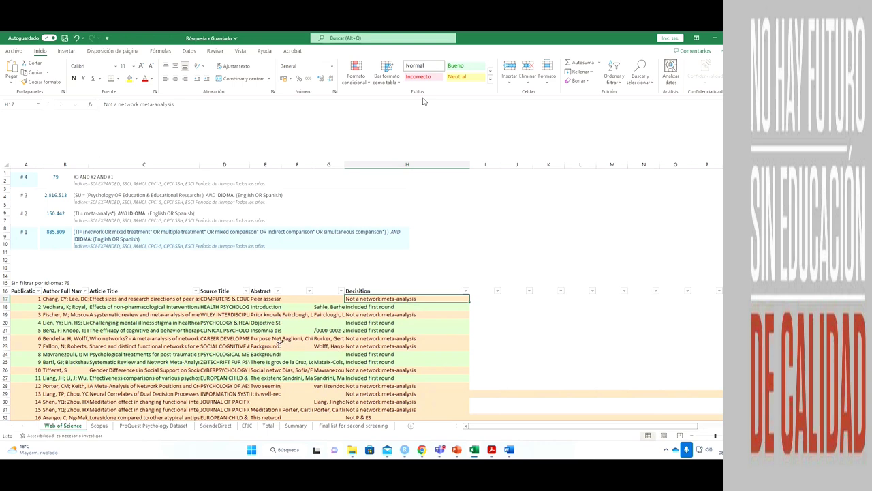
# Step: Highlight the records marked "Included first round" in rows 18, 20 and 21, and check the first record's title
pyautogui.moveTo(47, 306); pyautogui.dragTo(422, 306)
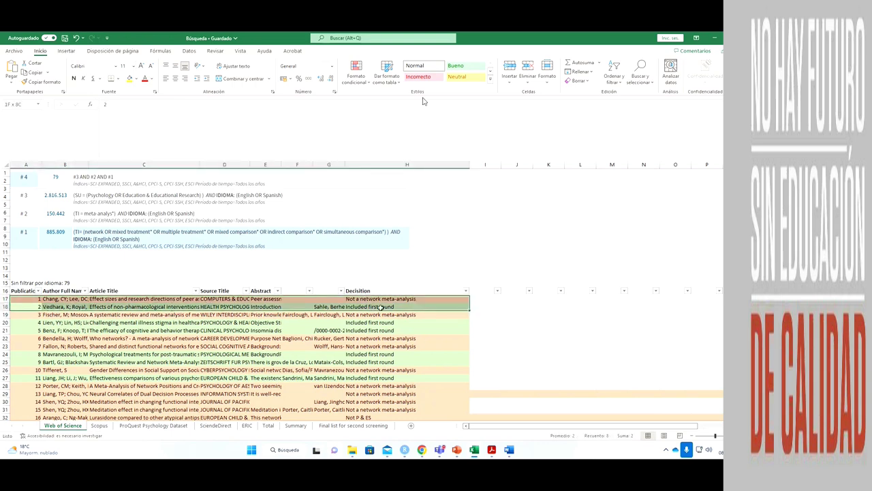
pyautogui.moveTo(42, 321); pyautogui.dragTo(422, 330)
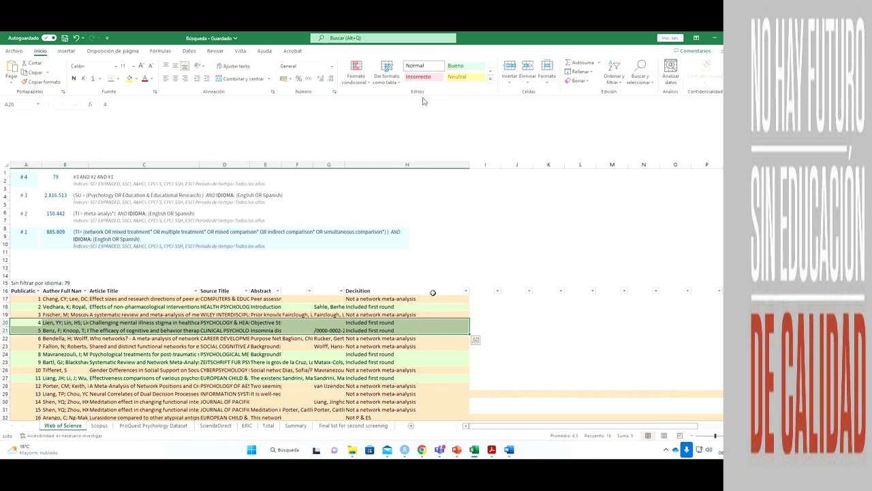
pyautogui.click(102, 300)
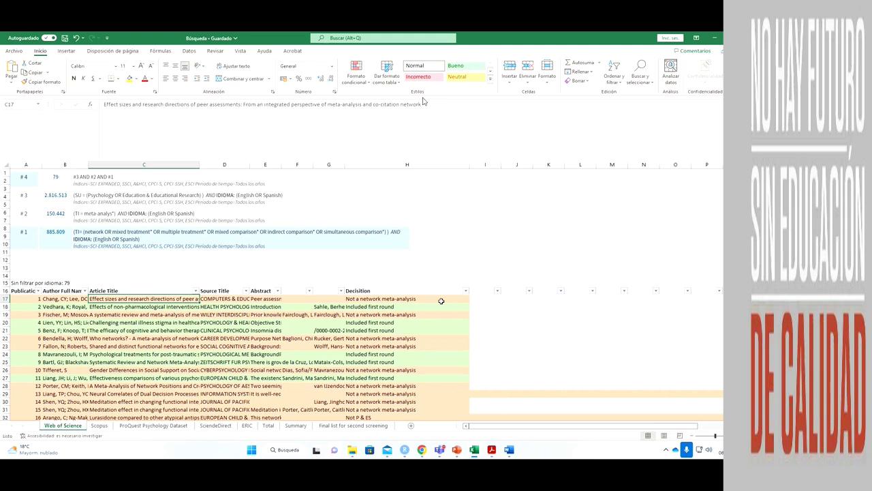
# Step: Review the exclusion reasons listed in the Decisition filter and keep all categories selected
pyautogui.click(372, 299)
pyautogui.click(466, 291)
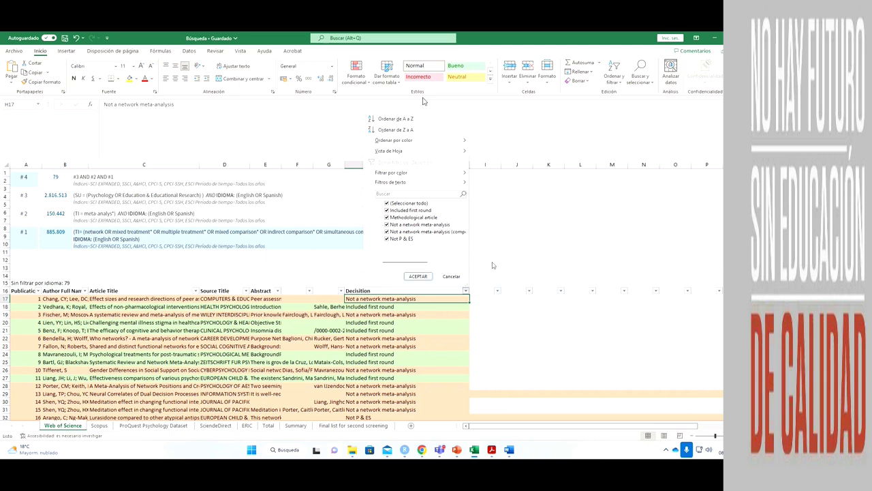
pyautogui.click(418, 276)
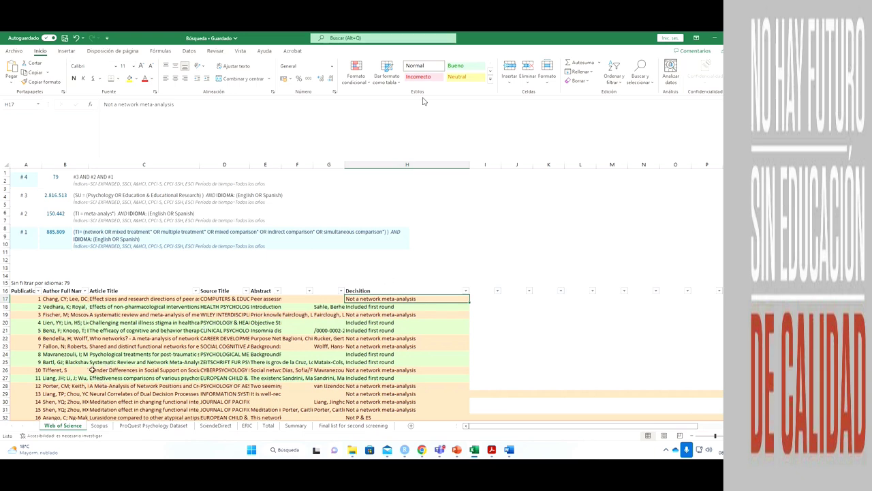
# Step: Examine the source titles and decisions of the filtered records on the Scopus sheet
pyautogui.click(99, 425)
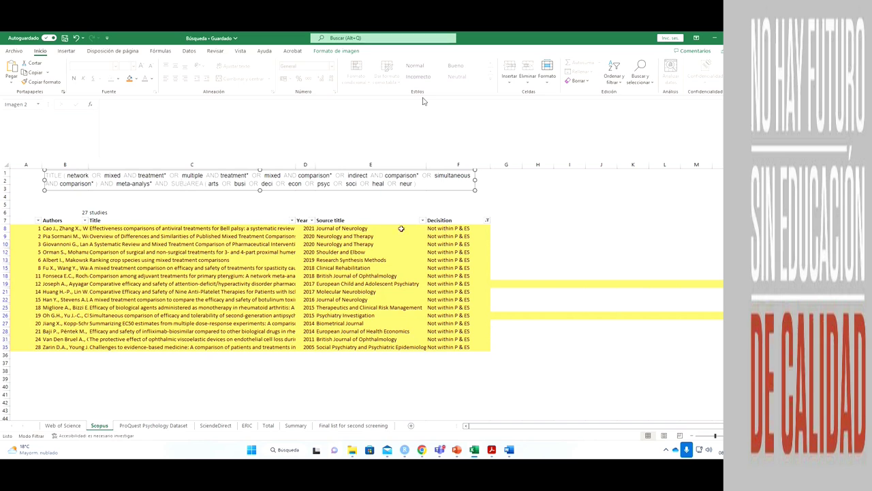
pyautogui.moveTo(401, 229); pyautogui.dragTo(401, 348)
pyautogui.click(371, 363)
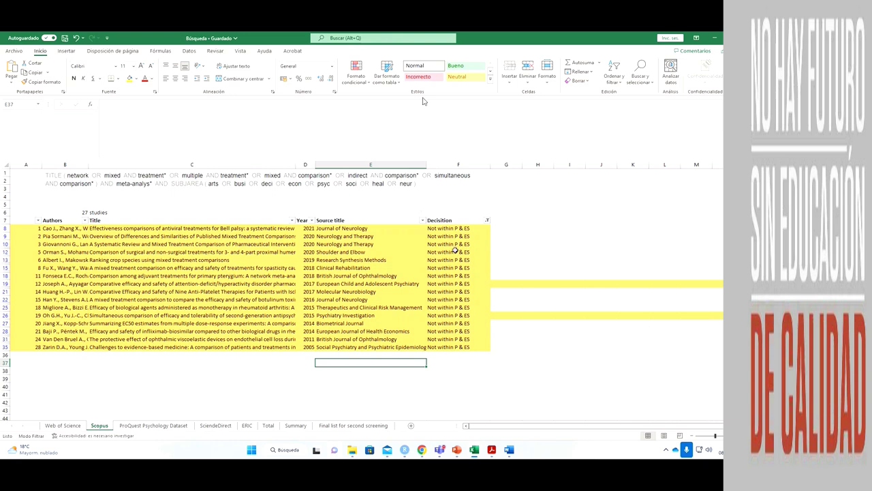
pyautogui.click(458, 292)
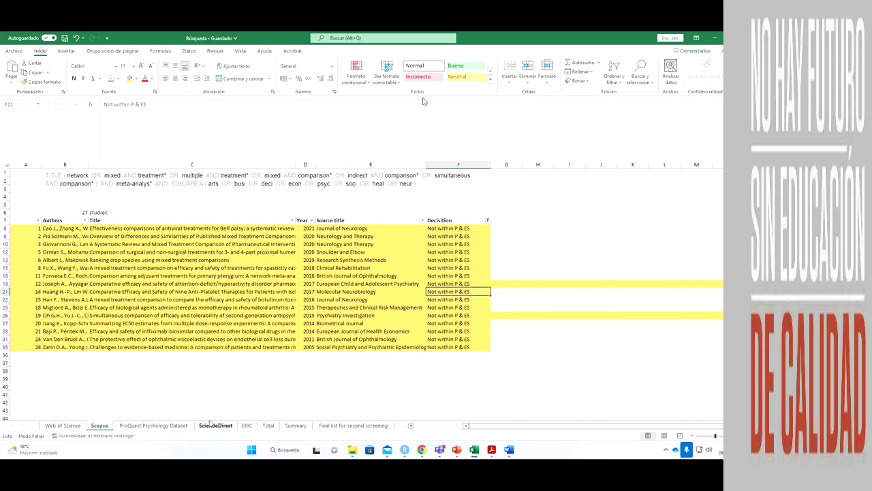
# Step: View the combined list of records on the Total sheet
pyautogui.click(269, 425)
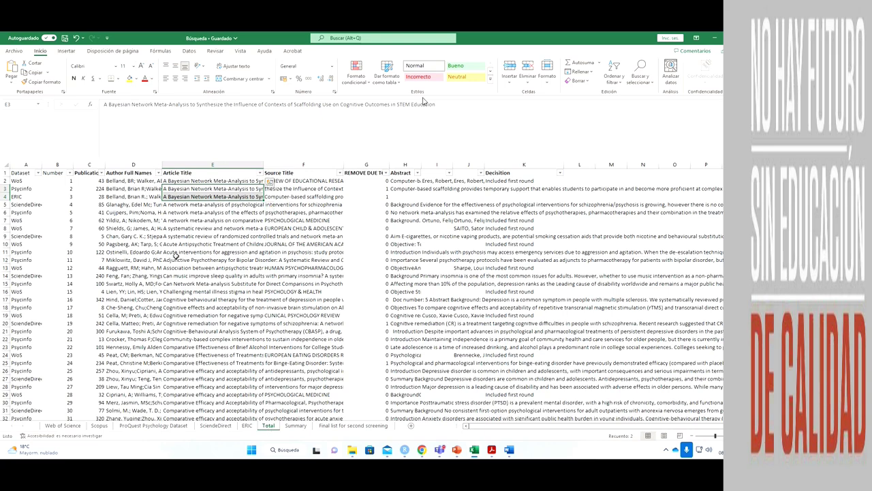
pyautogui.scroll(-2, 175, 254)
pyautogui.scroll(2, 176, 288)
# Step: Look through the Web of Science, Scopus, ProQuest Psychology Dataset, SciendeDirect and ERIC sheets, and return to the Total sheet
pyautogui.click(63, 426)
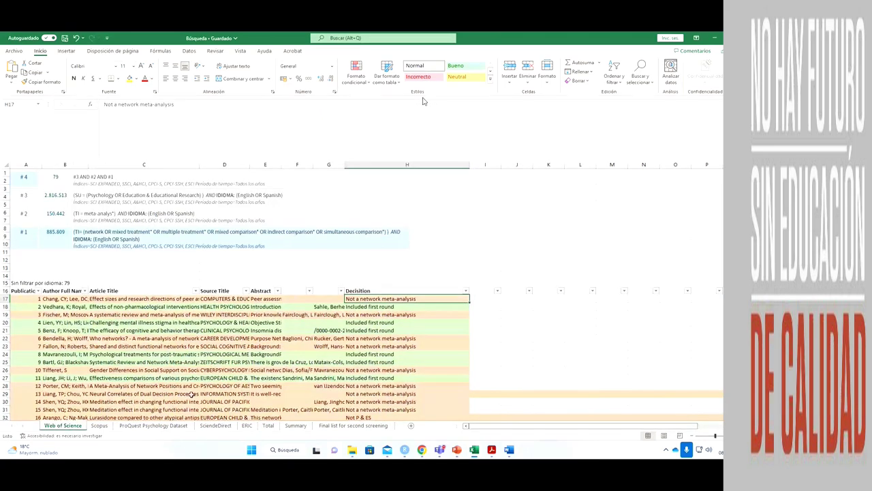
pyautogui.click(99, 425)
pyautogui.click(187, 426)
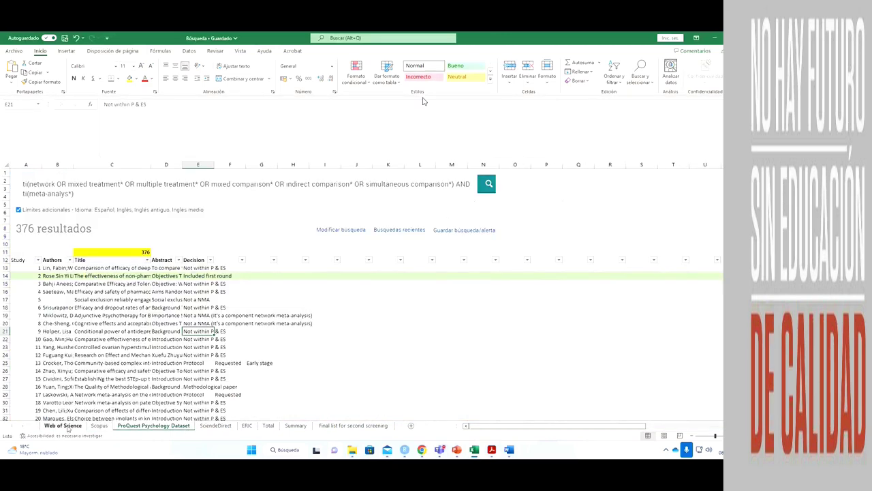
pyautogui.click(230, 426)
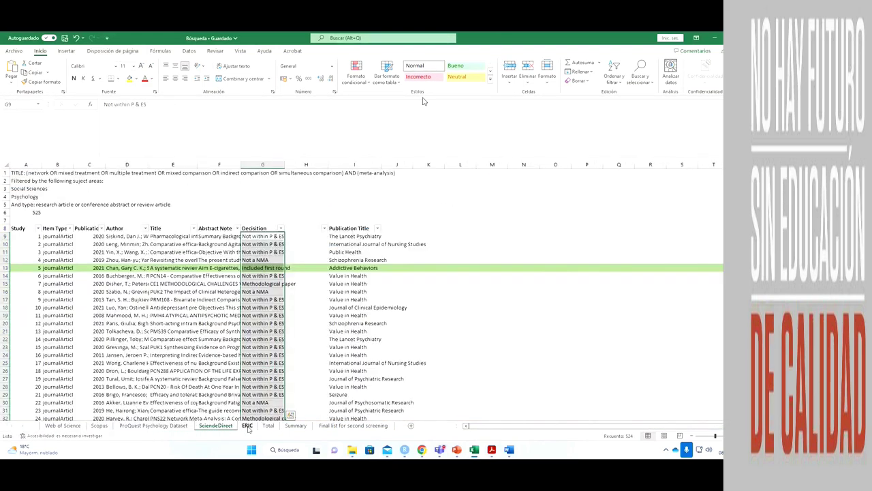
pyautogui.click(246, 425)
pyautogui.click(269, 425)
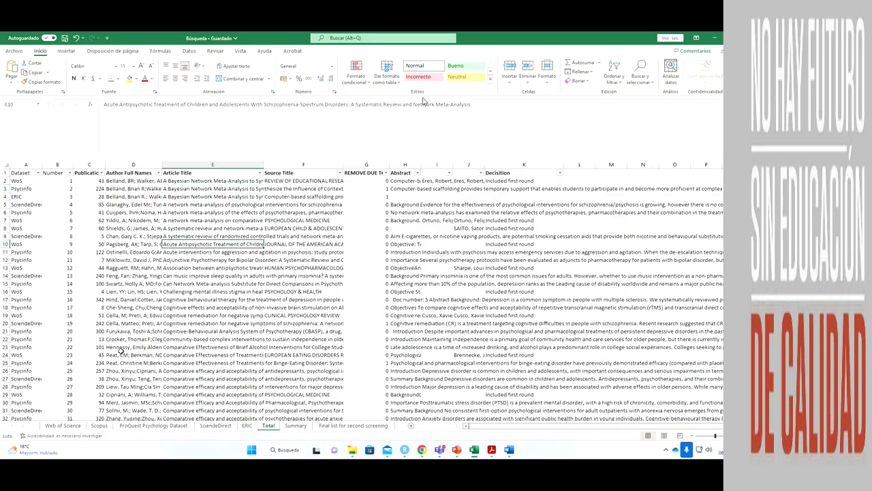
# Step: Examine the Dataset, Author Full Names and Article Title columns on the Total sheet and compare the repeated study in rows 2 to 4
pyautogui.click(15, 167)
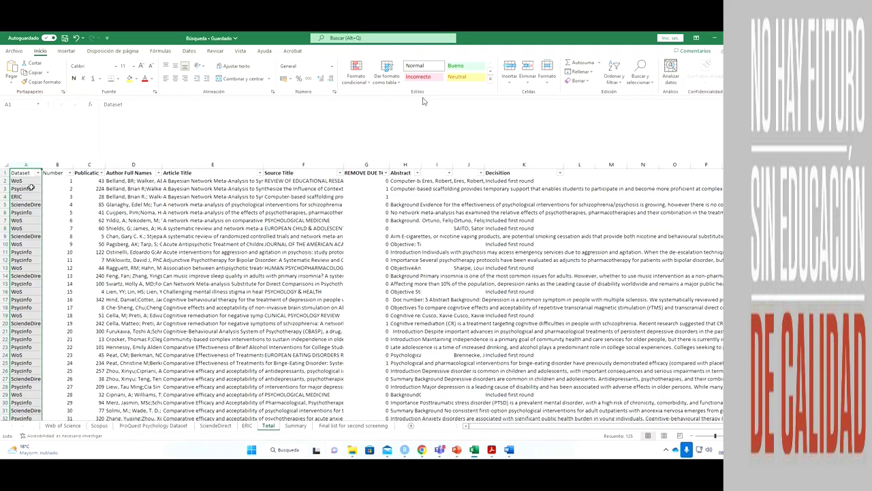
pyautogui.click(178, 173)
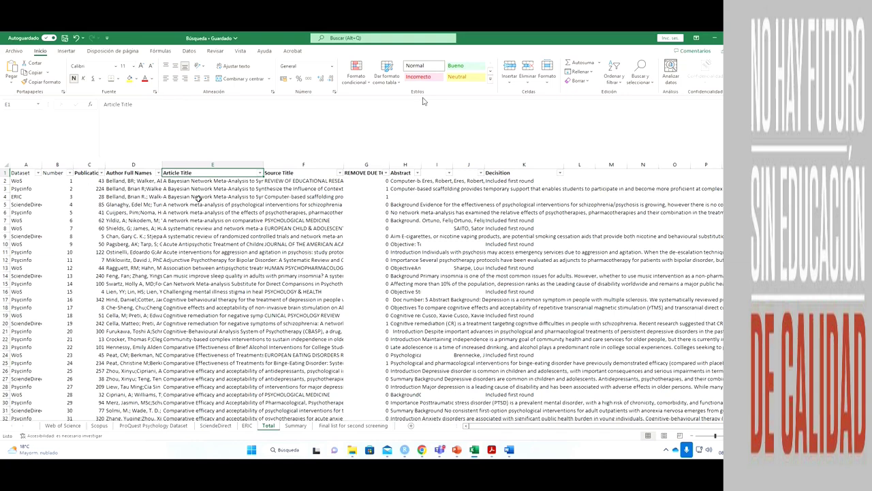
pyautogui.click(112, 175)
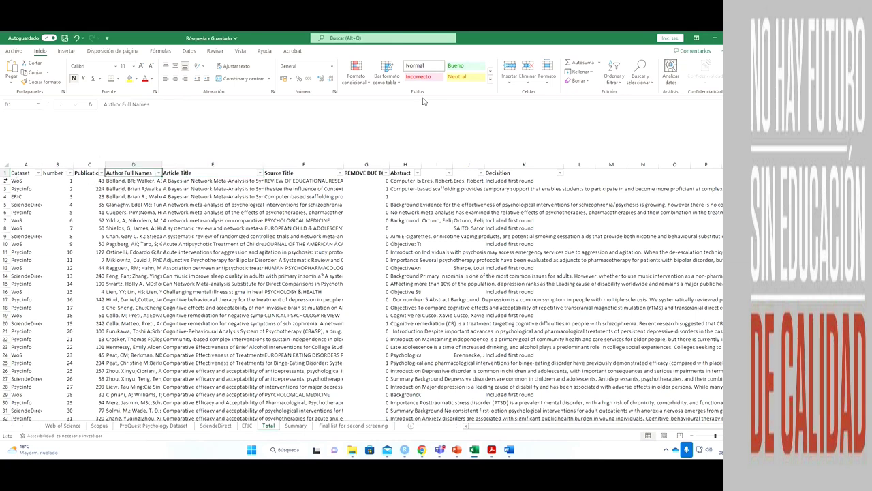
pyautogui.moveTo(5, 181); pyautogui.dragTo(4, 193)
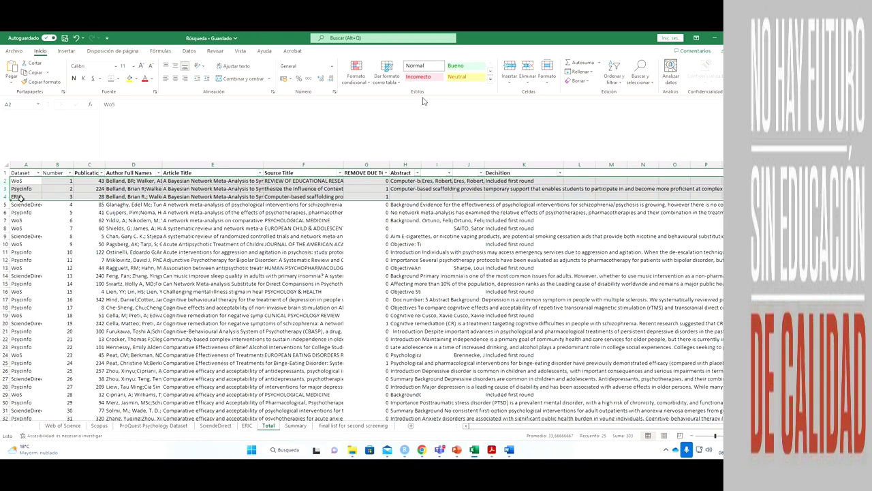
pyautogui.click(376, 196)
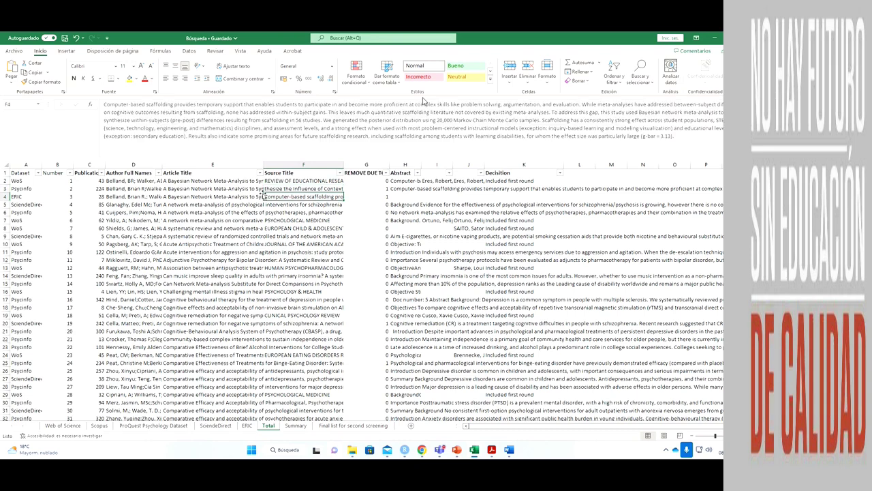
pyautogui.click(225, 181)
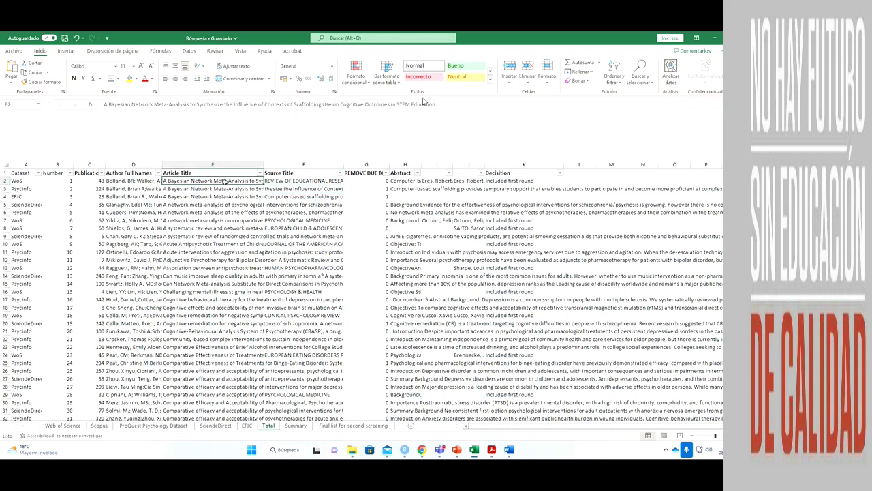
# Step: Filter the duplicate-removal column to show only records marked 1, and highlight the flagged cells
pyautogui.click(386, 173)
pyautogui.click(304, 280)
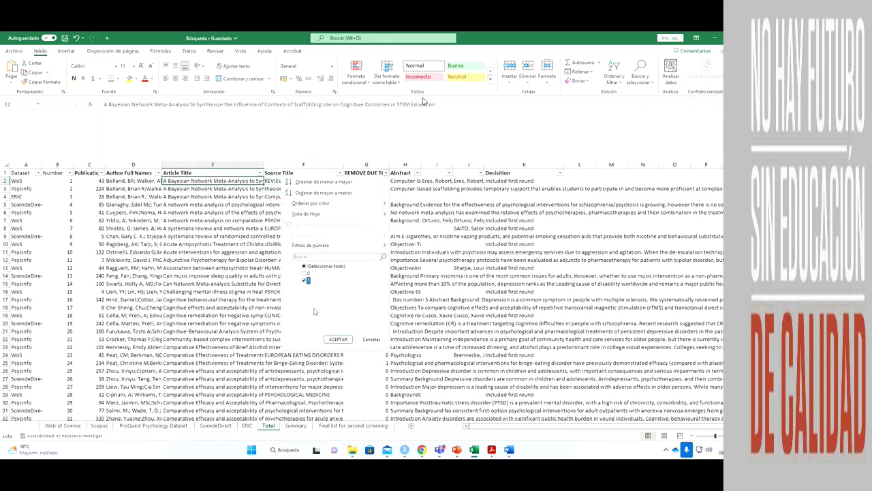
pyautogui.click(338, 338)
pyautogui.moveTo(366, 180); pyautogui.dragTo(382, 326)
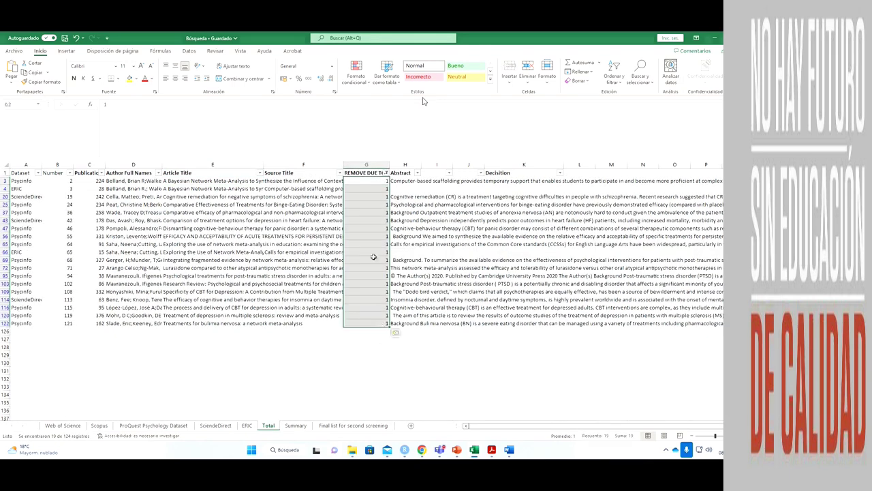
# Step: Reselect all values in the duplicate-removal column's filter to show every record on the Total sheet
pyautogui.click(386, 173)
pyautogui.click(337, 272)
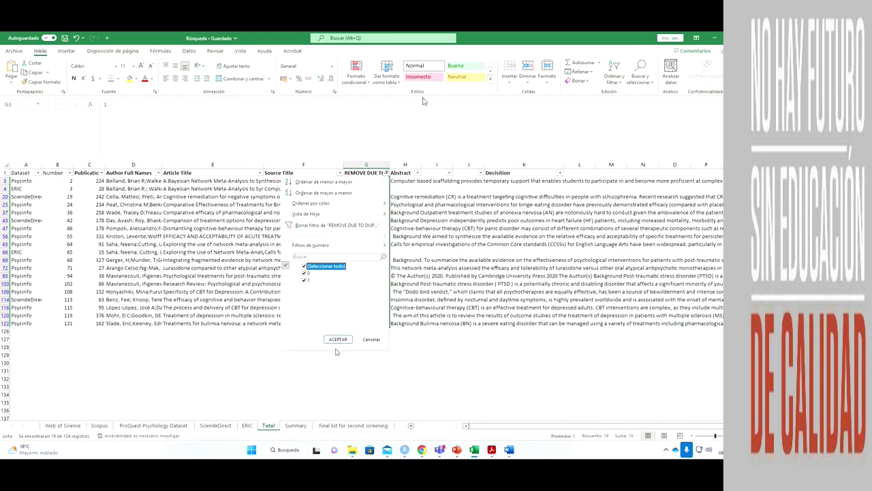
pyautogui.click(332, 340)
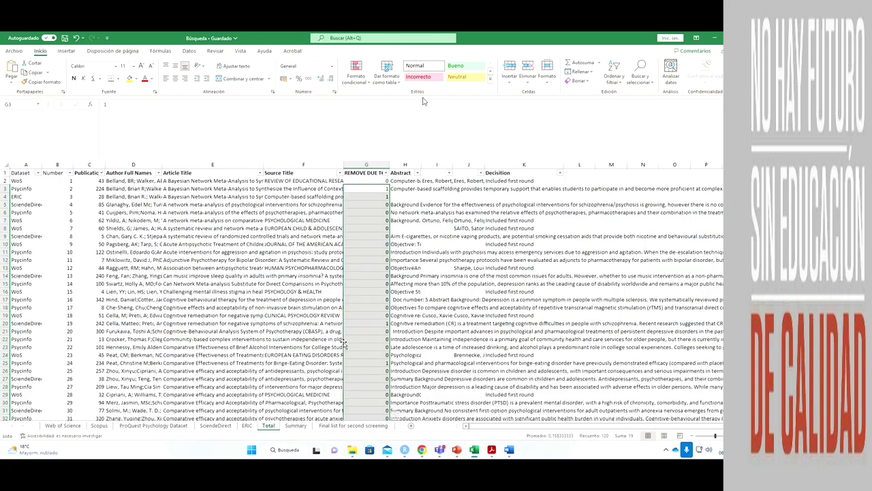
# Step: Review the included and excluded studies on the "Final list for second screening" sheet
pyautogui.click(351, 426)
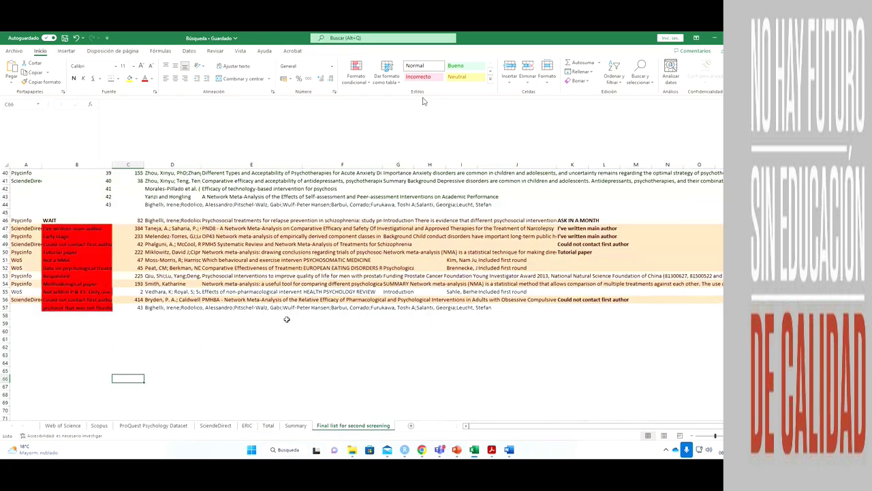
pyautogui.scroll(4, 288, 323)
pyautogui.scroll(9, 287, 323)
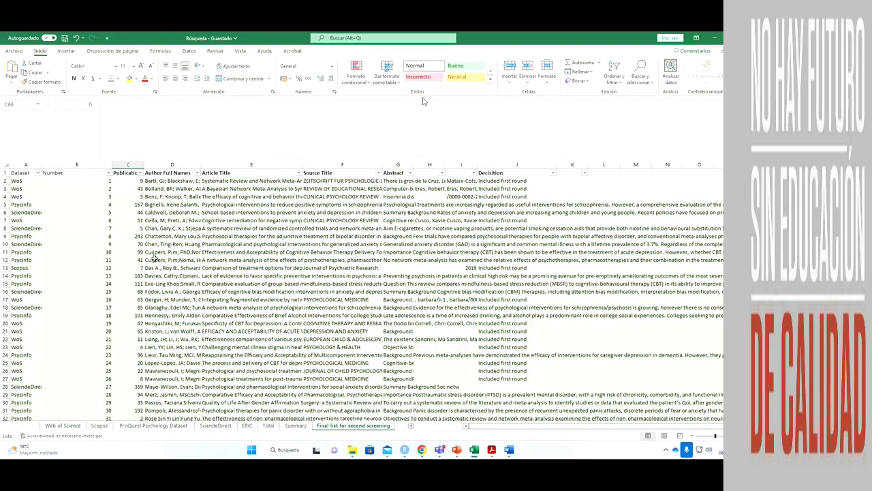
pyautogui.click(56, 183)
pyautogui.scroll(-3, 211, 208)
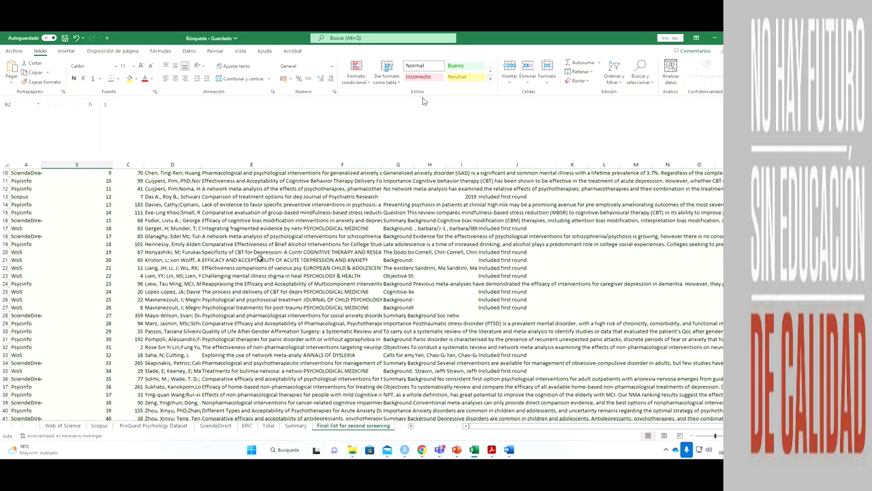
# Step: Examine the pending and excluded studies in rows 46 to 56 of the final list, including their source databases and the notes in column K
pyautogui.scroll(-7, 260, 257)
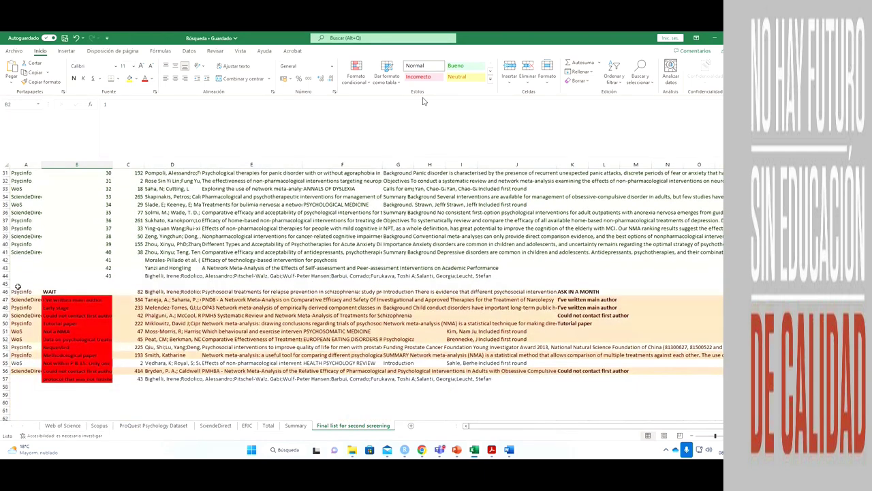
pyautogui.click(21, 285)
pyautogui.moveTo(19, 290); pyautogui.dragTo(31, 371)
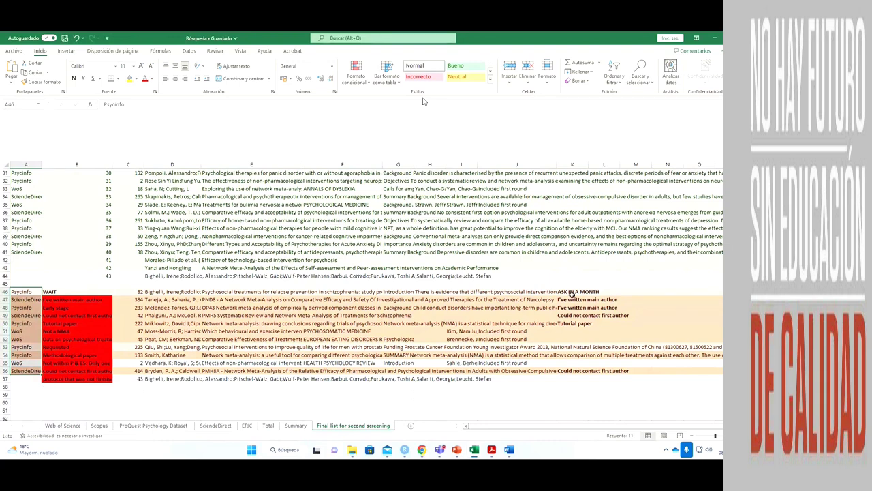
pyautogui.moveTo(570, 292); pyautogui.dragTo(565, 330)
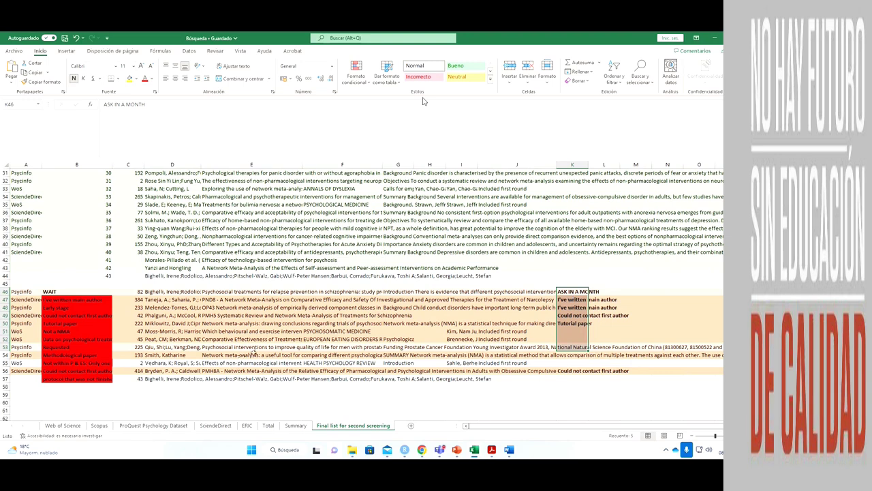
# Step: Examine the Total identified, Selected first round and Total excluded figures per database on the Summary sheet
pyautogui.click(305, 425)
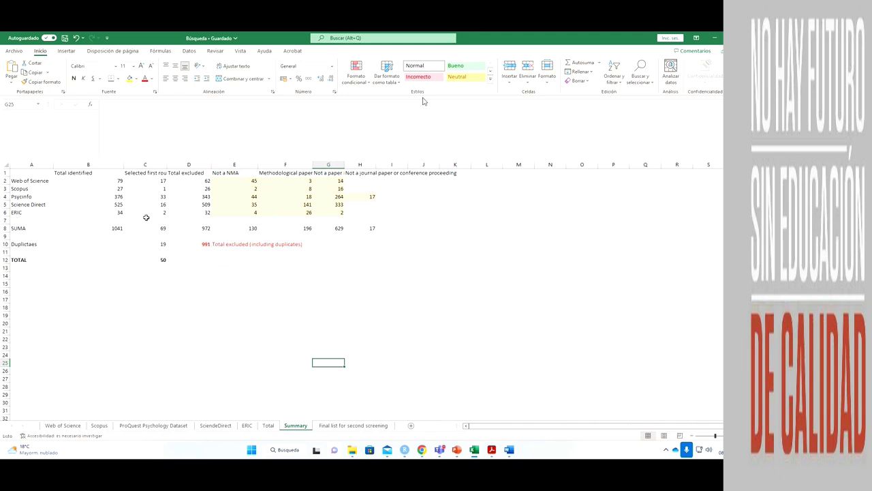
pyautogui.moveTo(22, 180); pyautogui.dragTo(35, 211)
pyautogui.moveTo(94, 175); pyautogui.dragTo(94, 211)
pyautogui.moveTo(146, 173); pyautogui.dragTo(146, 211)
pyautogui.moveTo(189, 170); pyautogui.dragTo(192, 212)
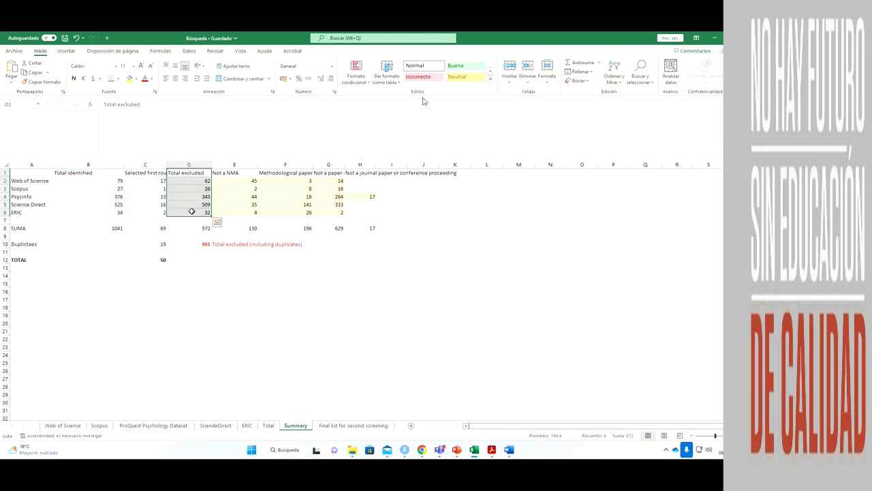
# Step: Compare Web of Science's total excluded with its figures for each exclusion reason in row 2
pyautogui.click(195, 179)
pyautogui.click(252, 180)
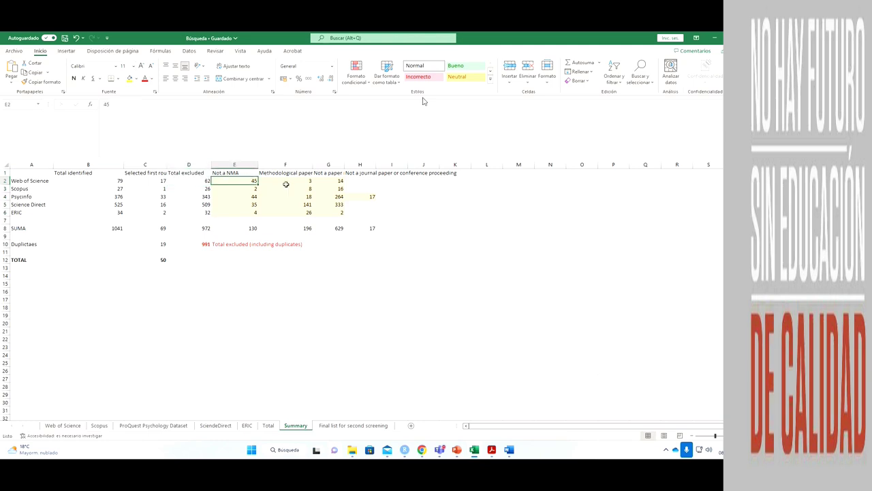
pyautogui.click(300, 180)
pyautogui.click(318, 179)
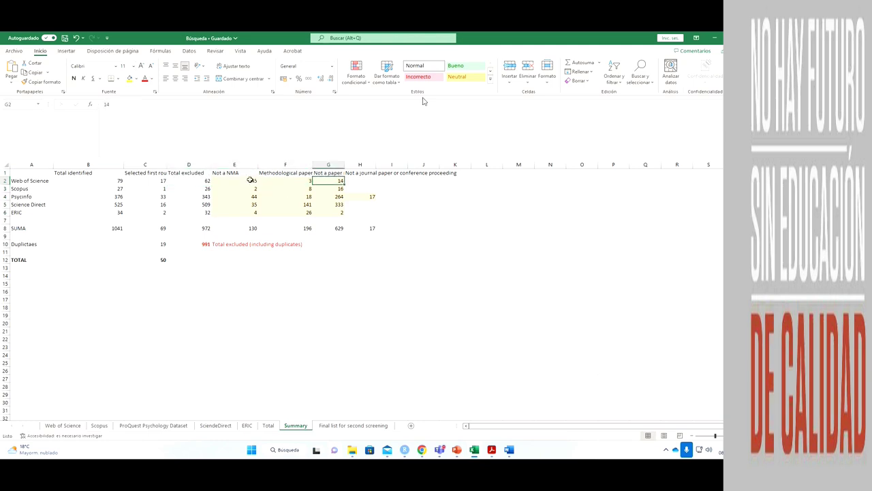
# Step: Read the exclusion-reason headings in E1 to H1, from "Not a NMA" to "Not a journal paper or conference proceeding"
pyautogui.click(234, 173)
pyautogui.click(286, 172)
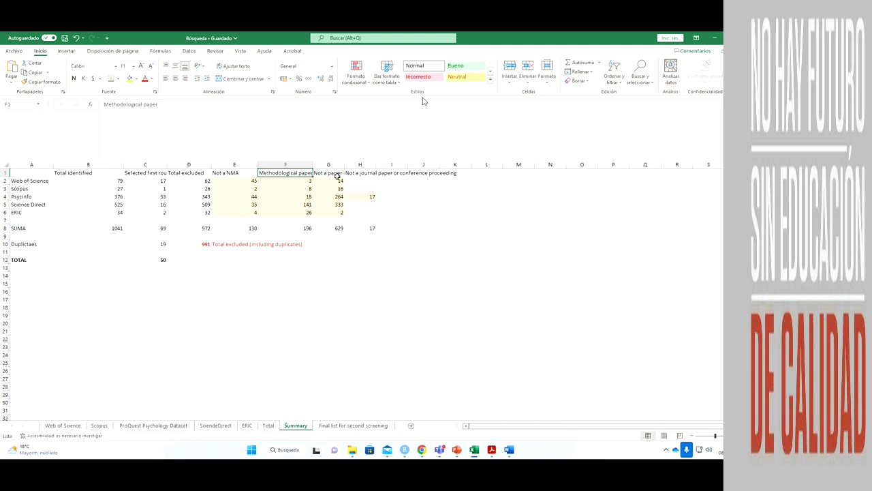
pyautogui.click(329, 173)
pyautogui.click(360, 172)
pyautogui.click(230, 172)
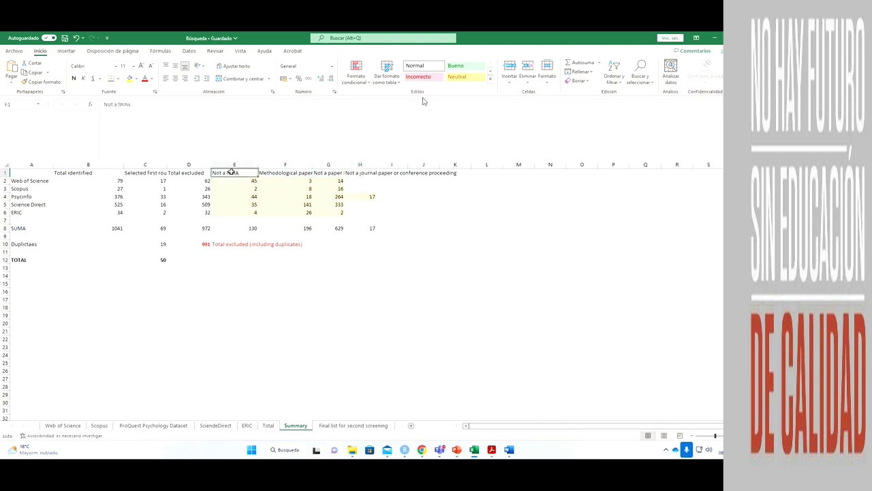
pyautogui.click(278, 173)
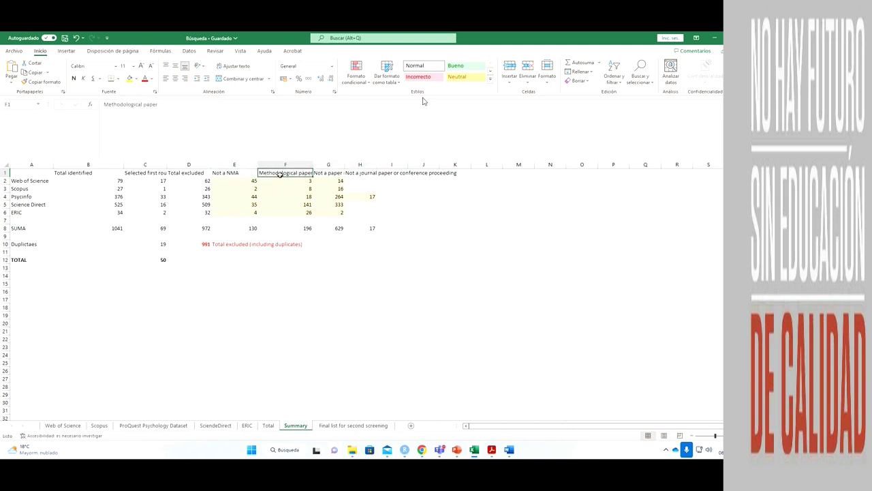
pyautogui.click(331, 173)
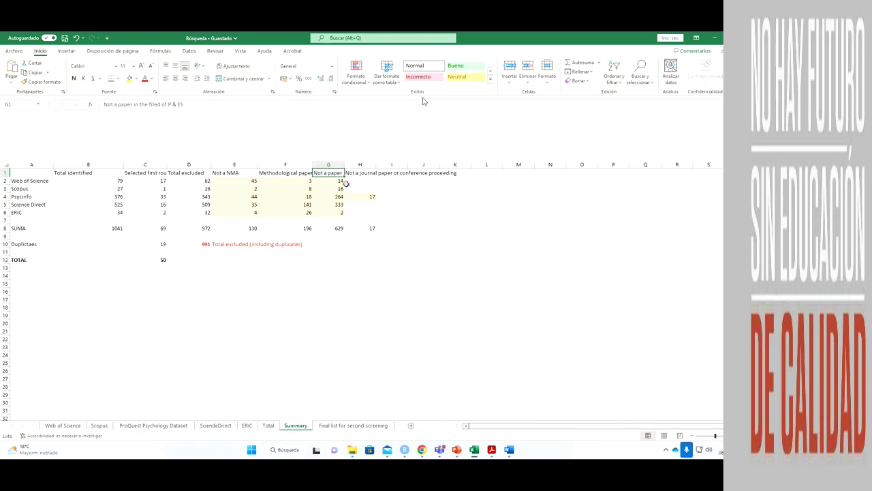
pyautogui.press('Right')
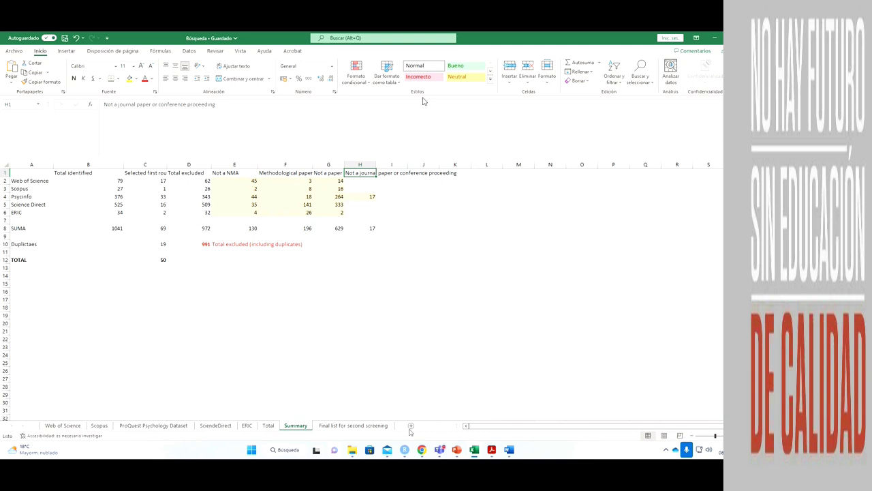
# Step: Switch to the PowerPoint presentation, show "Búsqueda de estudios" as a full-screen slide show and advance to "Cribado de estudios"
pyautogui.moveTo(457, 446)
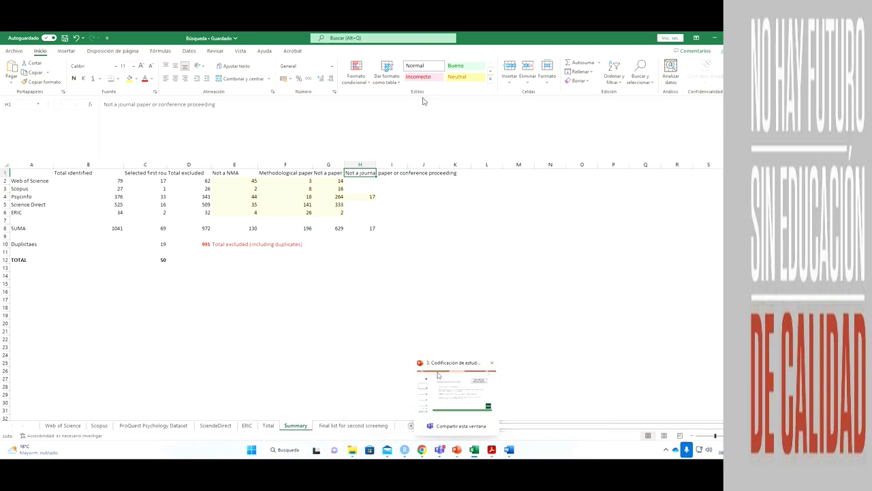
pyautogui.click(450, 388)
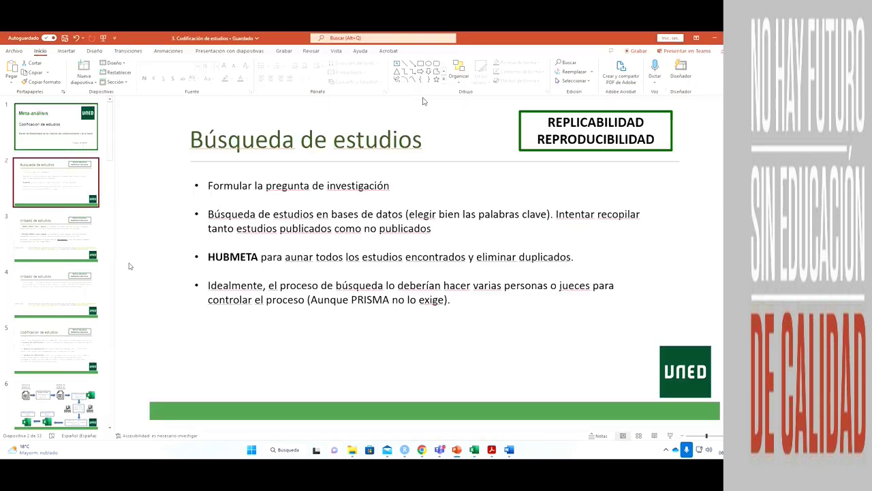
pyautogui.click(668, 435)
pyautogui.click(179, 44)
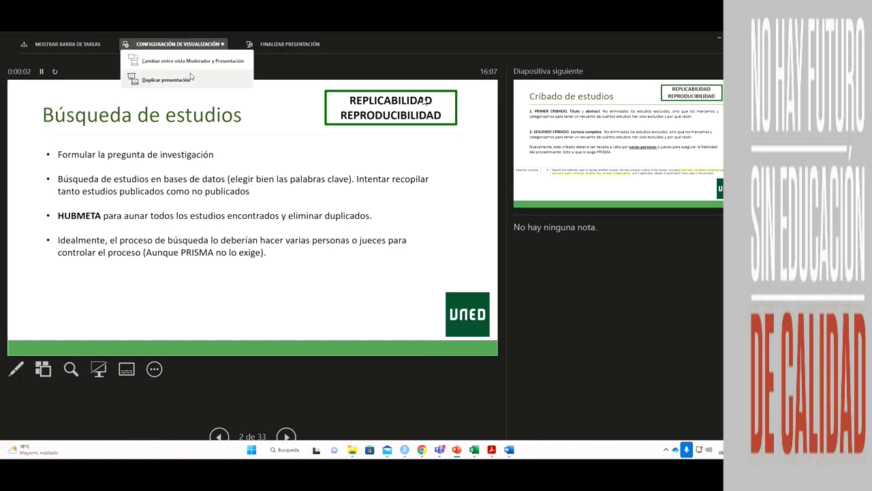
pyautogui.click(179, 68)
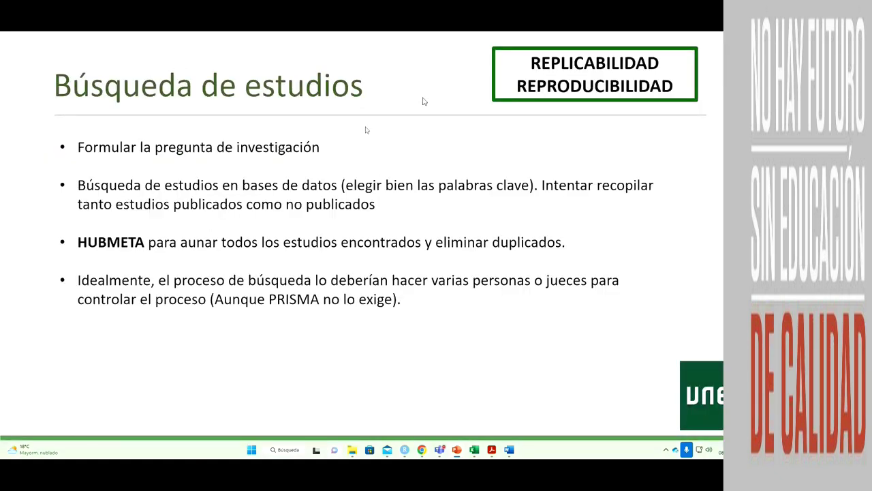
pyautogui.press('Right')
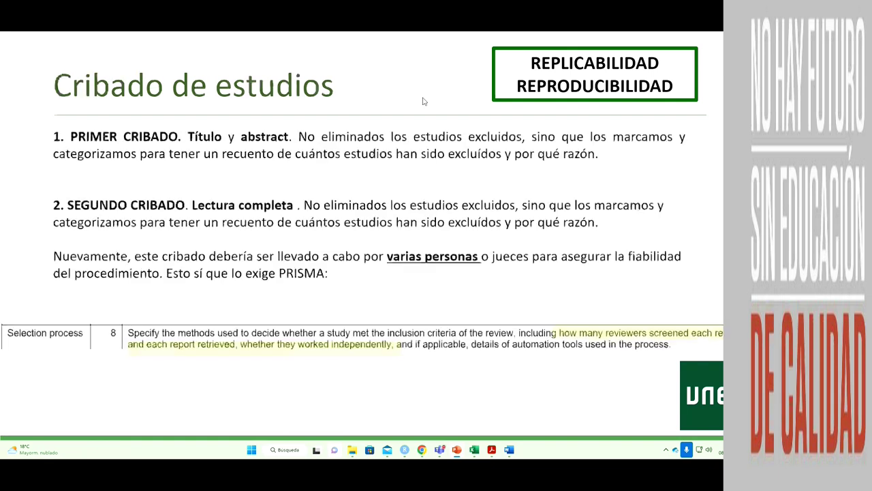
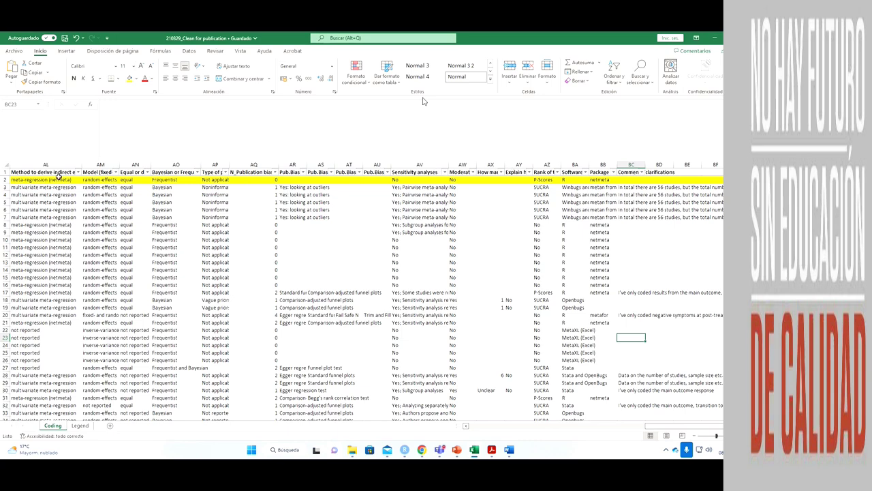
# Step: Highlight the Comments/clarifications column on the Coding sheet and return to the PowerPoint presentation
pyautogui.click(633, 164)
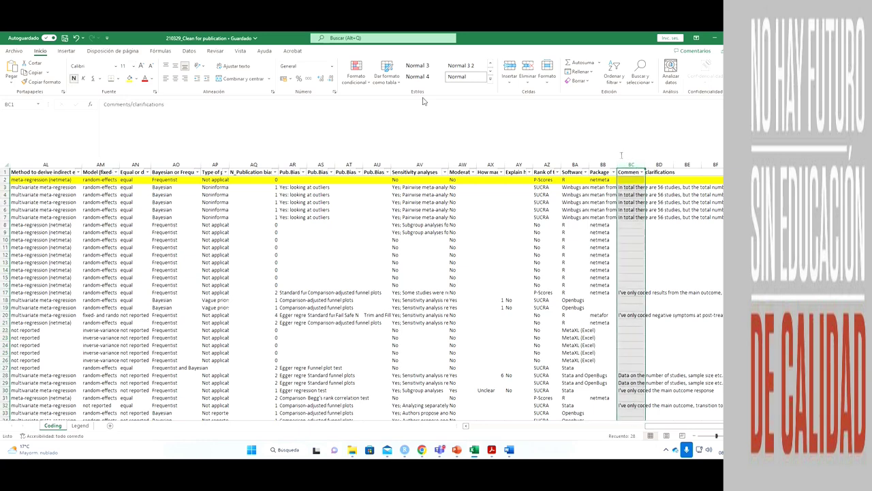
pyautogui.click(716, 39)
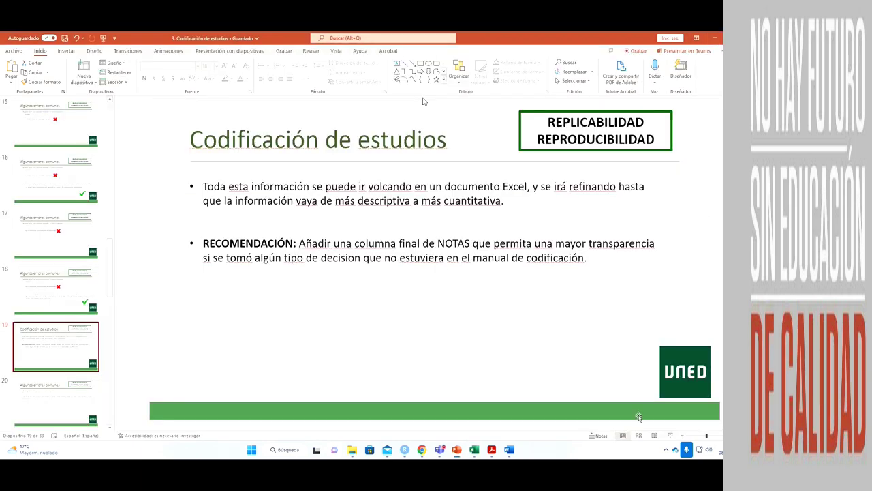
# Step: Start the slide show from "Codificación de estudios", swap the presenter and slide show displays, and advance to "Algunos errores comunes"
pyautogui.click(670, 435)
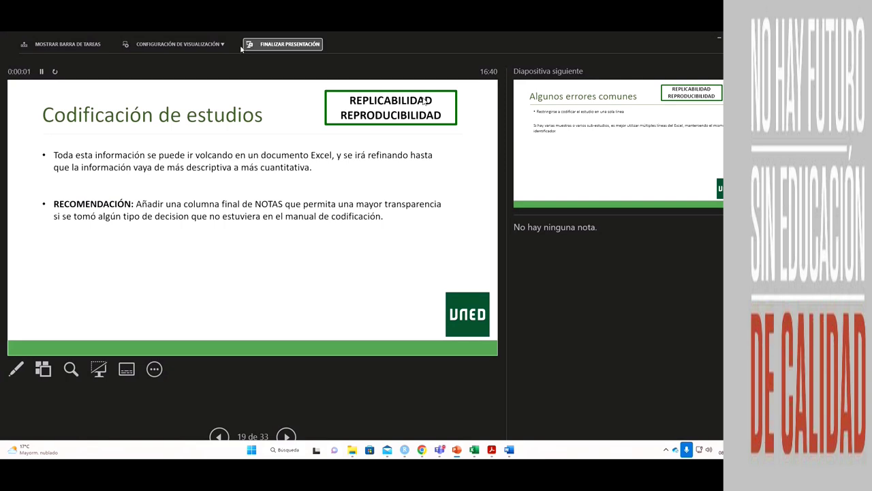
pyautogui.click(179, 44)
pyautogui.click(181, 59)
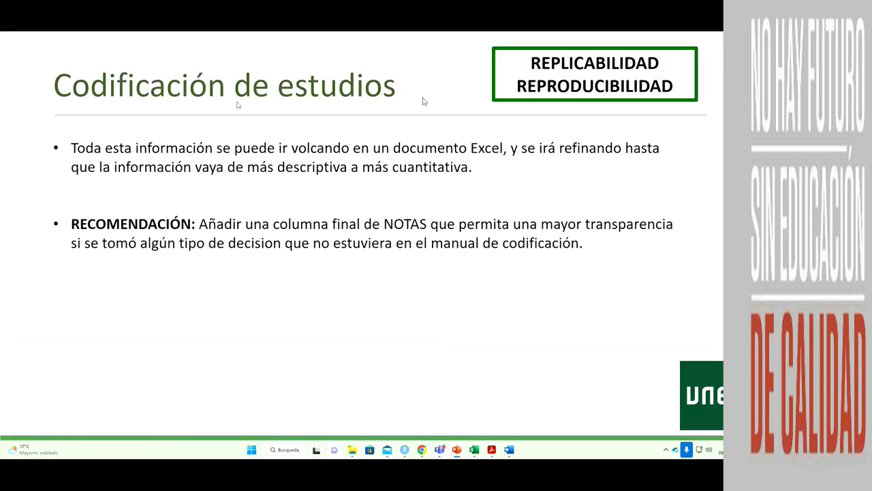
pyautogui.click(718, 183)
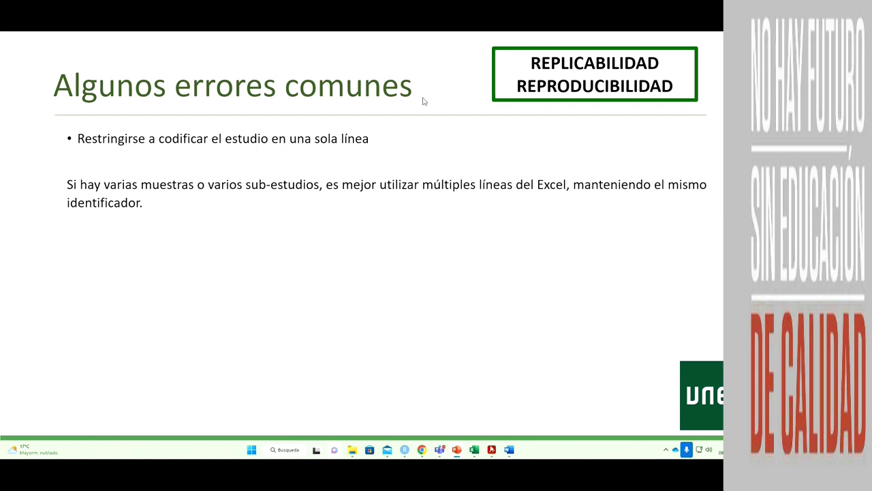
# Step: Switch to the Excel workbook "PORCE. ACUERDO INTER-JUECES" and examine the repeated ID and Autores entries on the "Múltiples muestras" sheet
pyautogui.moveTo(474, 450)
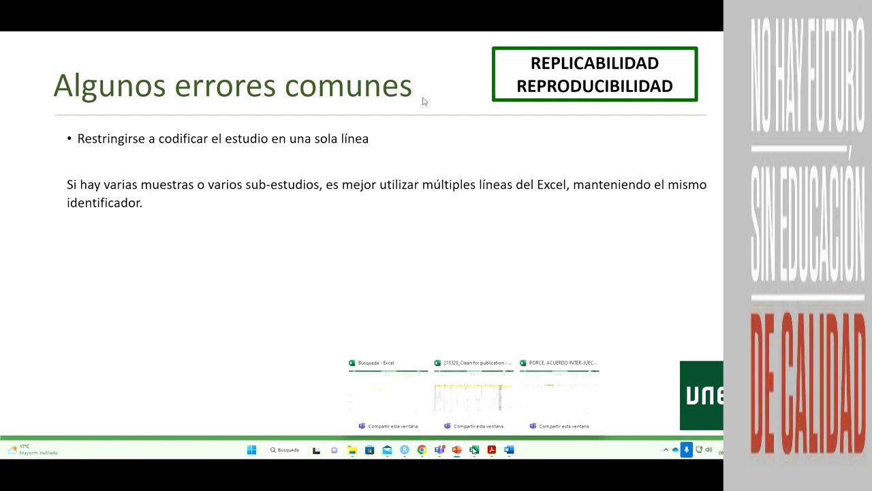
pyautogui.click(557, 402)
pyautogui.click(151, 423)
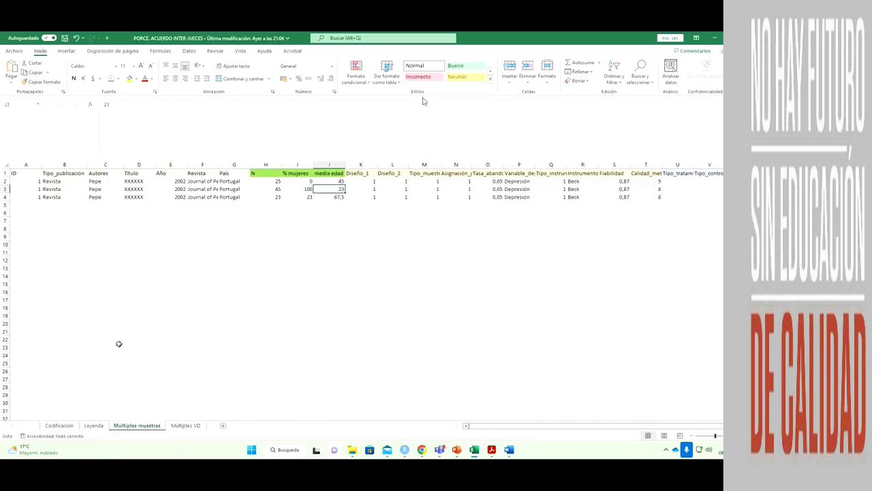
pyautogui.moveTo(31, 181); pyautogui.dragTo(31, 197)
pyautogui.click(106, 188)
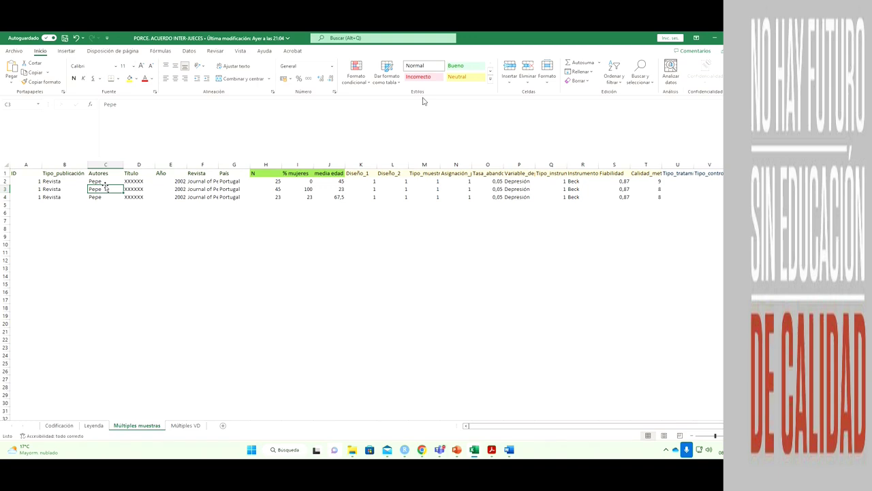
# Step: Compare the N values of the three samples in rows 2 to 4, and inspect the first sample's % mujeres and media edad
pyautogui.click(267, 182)
pyautogui.click(266, 189)
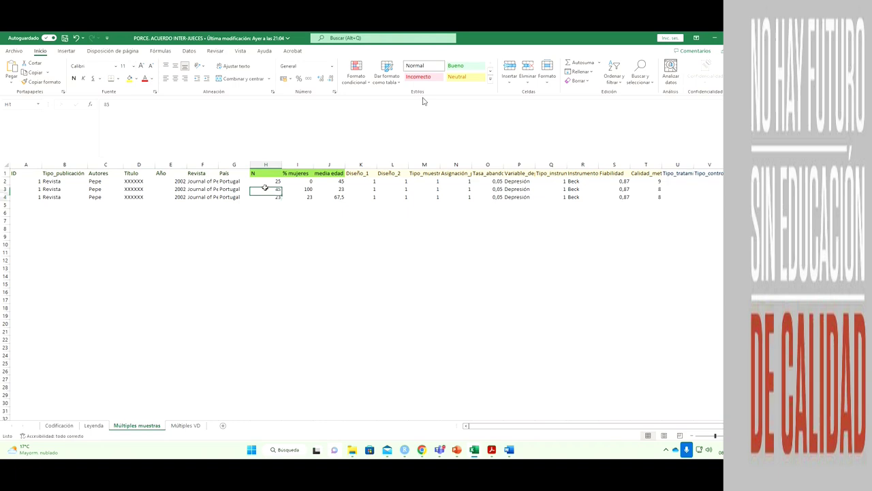
pyautogui.click(267, 196)
pyautogui.moveTo(4, 181); pyautogui.dragTo(7, 198)
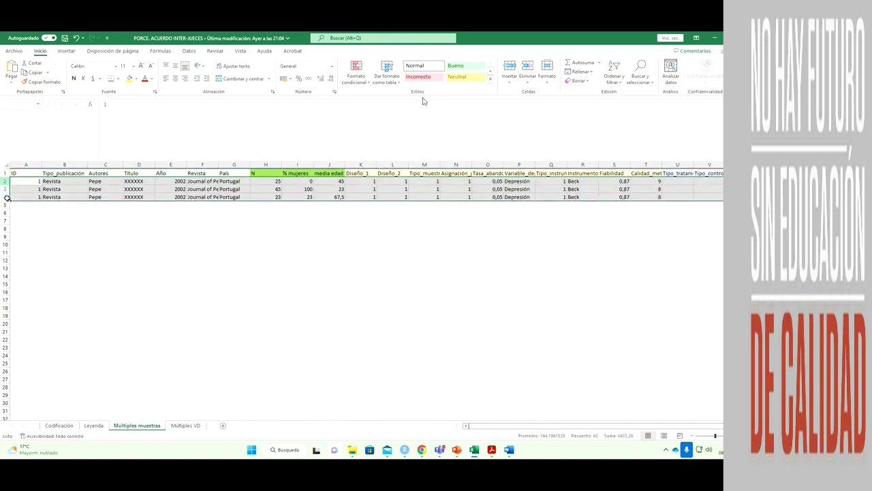
pyautogui.click(278, 181)
pyautogui.click(293, 182)
pyautogui.click(337, 180)
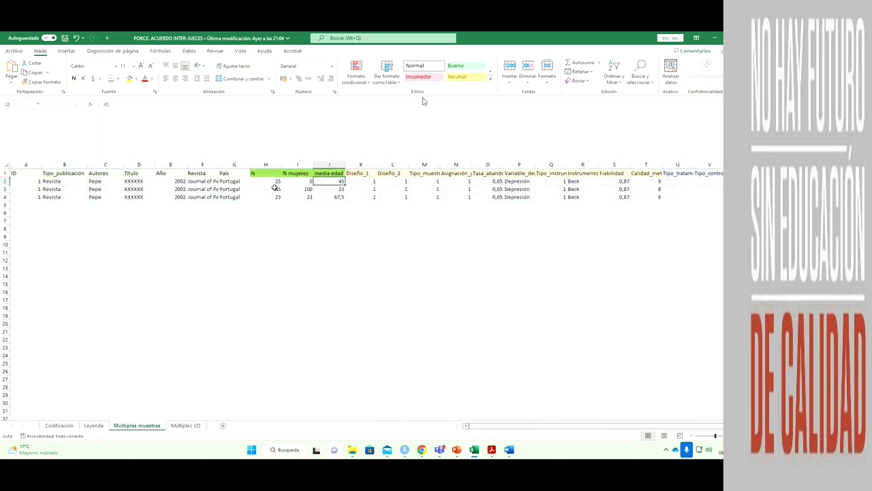
# Step: Examine the design, dependent-variable and instrument columns across the three sample rows
pyautogui.moveTo(355, 180); pyautogui.dragTo(645, 198)
pyautogui.click(613, 206)
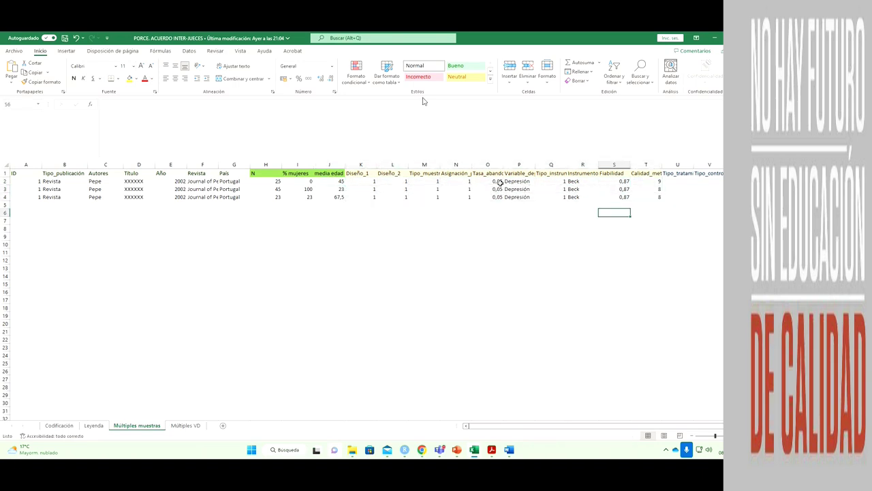
pyautogui.moveTo(515, 181); pyautogui.dragTo(496, 197)
pyautogui.moveTo(568, 182); pyautogui.dragTo(571, 197)
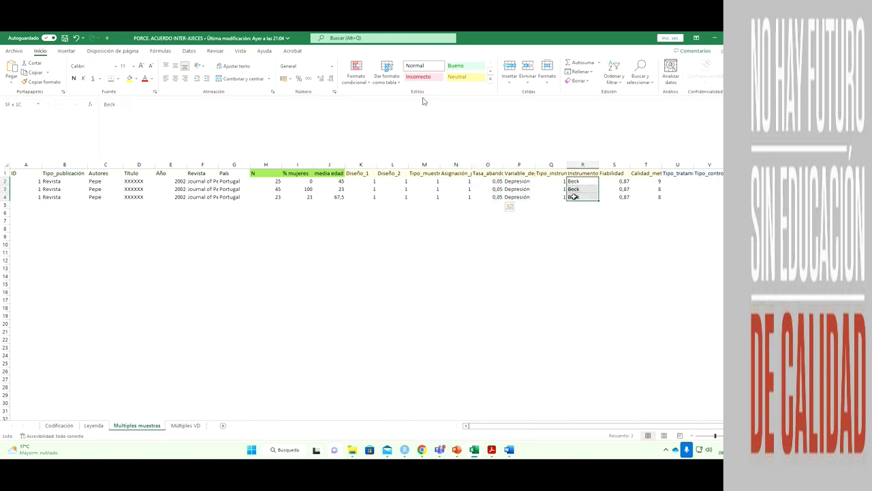
# Step: Compare the three samples' methodological quality values and highlight their N, % mujeres and media edad cells
pyautogui.click(652, 178)
pyautogui.click(5, 181)
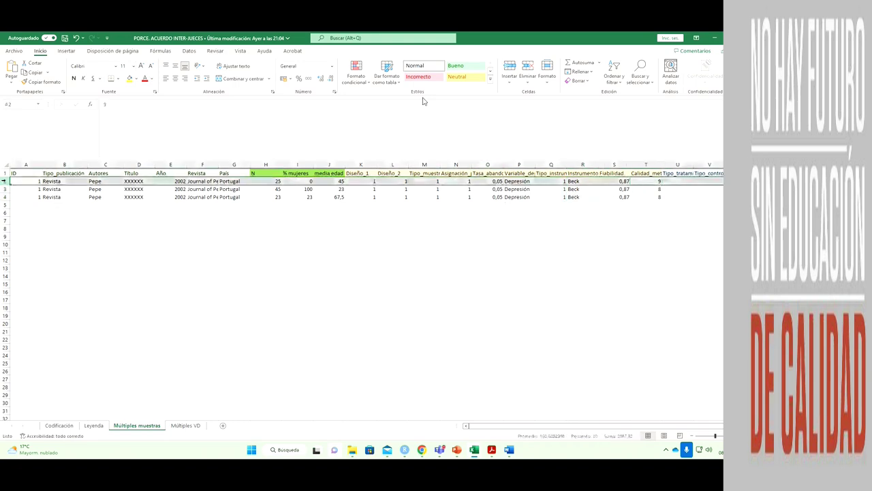
pyautogui.moveTo(652, 191); pyautogui.dragTo(652, 194)
pyautogui.click(615, 219)
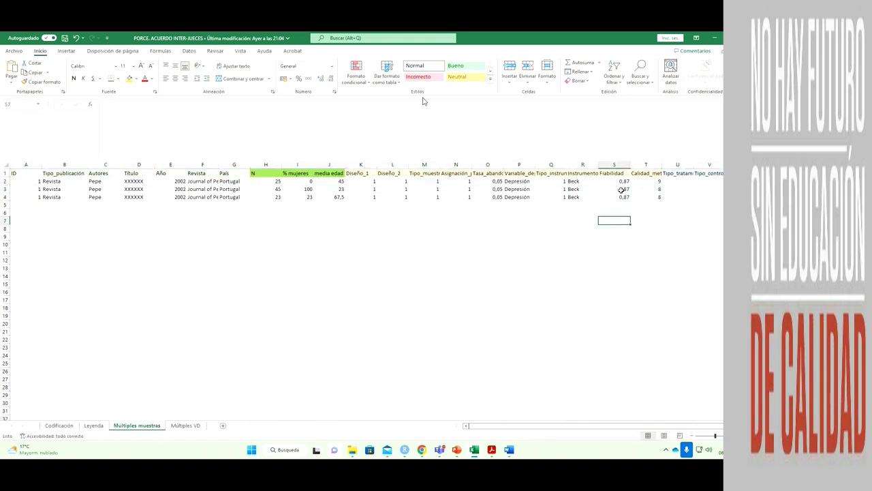
pyautogui.moveTo(275, 181); pyautogui.dragTo(330, 195)
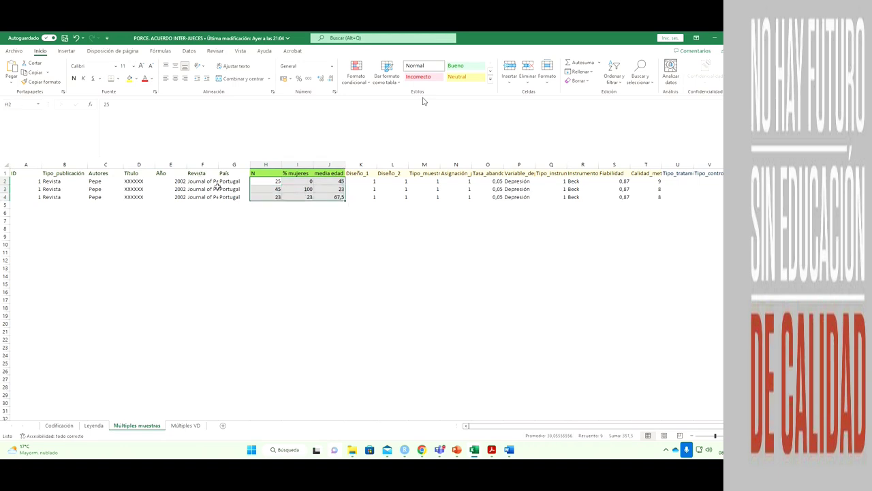
pyautogui.click(269, 227)
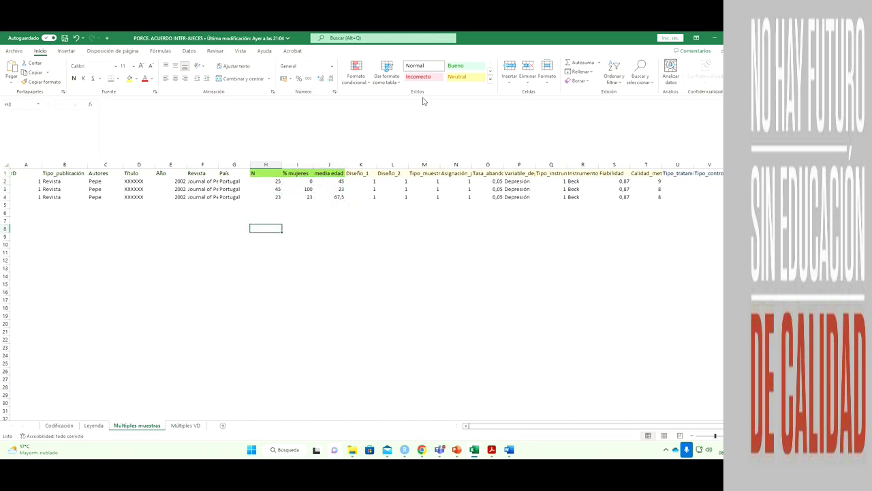
# Step: Highlight the three samples' shared ID cells, and open the "Múltiples VD" sheet to check the first row's Autores entry
pyautogui.moveTo(6, 181); pyautogui.dragTo(11, 196)
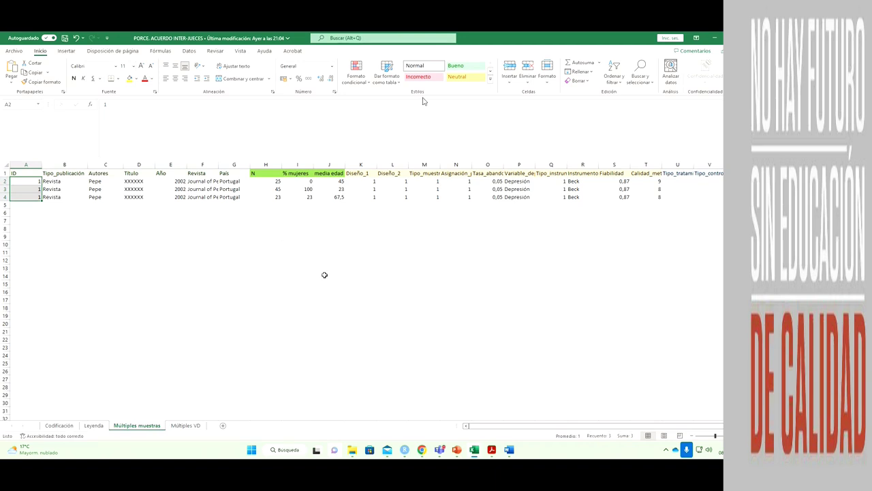
pyautogui.click(182, 424)
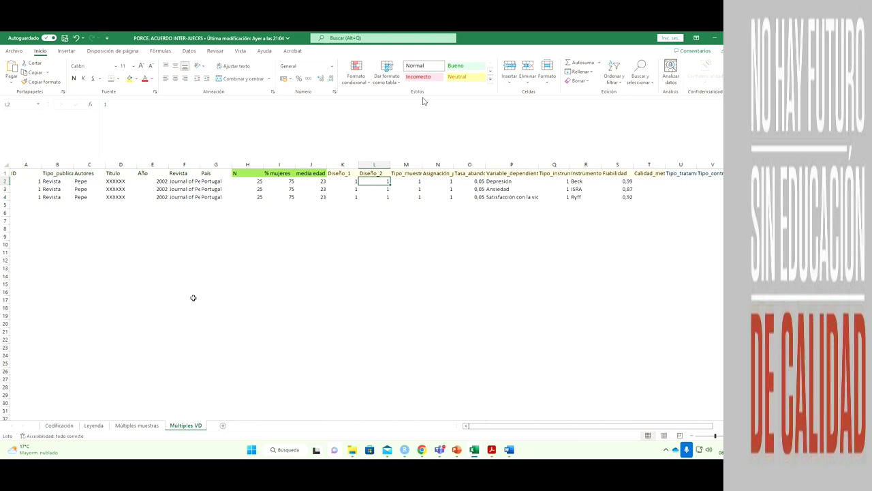
pyautogui.click(77, 182)
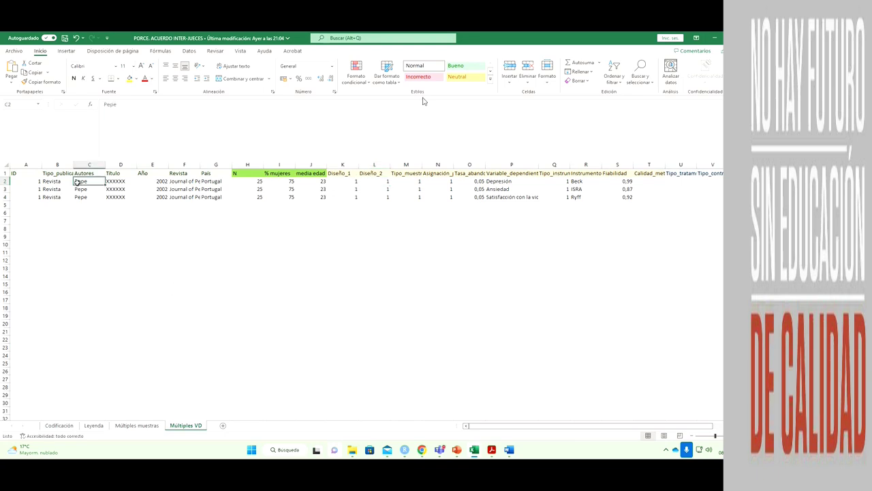
# Step: Compare the N values in rows 2 to 4, and inspect the first row's % mujeres and media edad
pyautogui.click(250, 181)
pyautogui.click(253, 190)
pyautogui.click(254, 198)
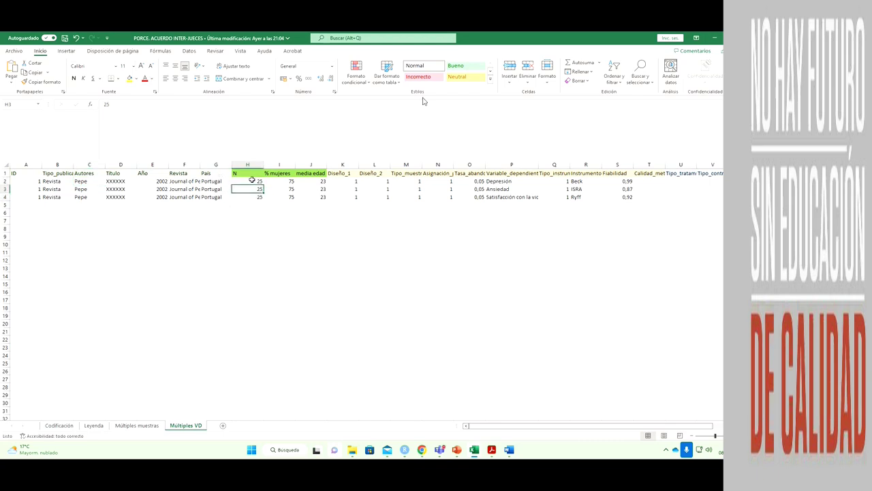
pyautogui.click(282, 182)
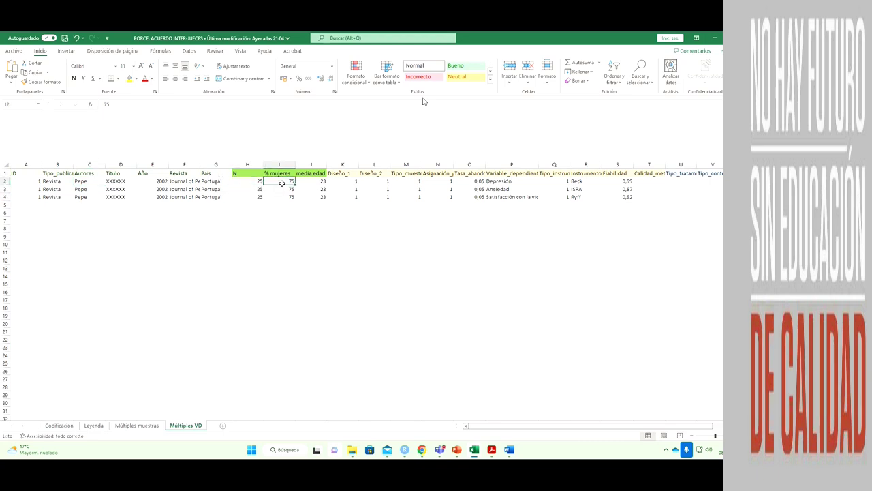
pyautogui.click(321, 183)
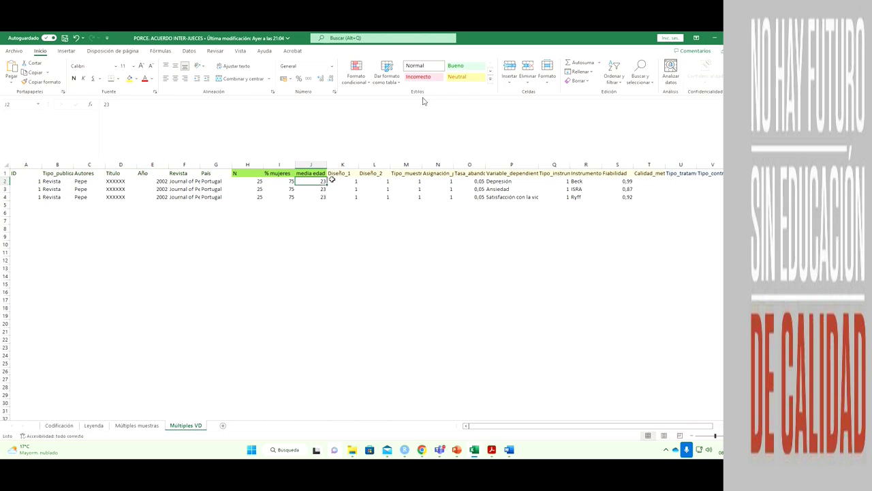
# Step: Widen the Variable_dependiente column to fit its full text and highlight the dependent variables in rows 2 to 4
pyautogui.moveTo(538, 164); pyautogui.dragTo(562, 164)
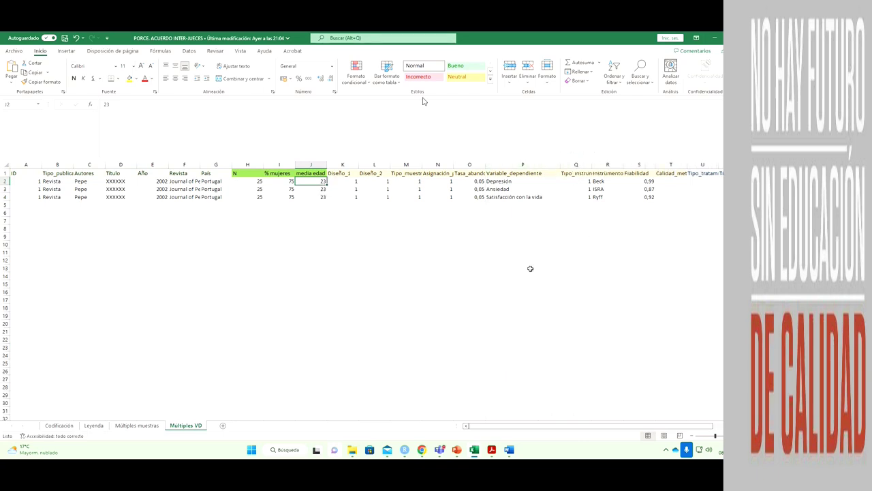
pyautogui.click(523, 180)
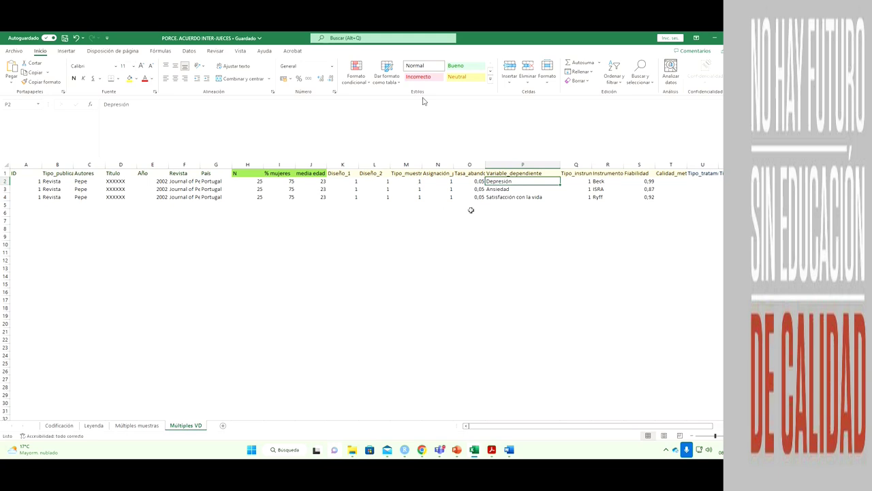
pyautogui.moveTo(495, 183); pyautogui.dragTo(500, 194)
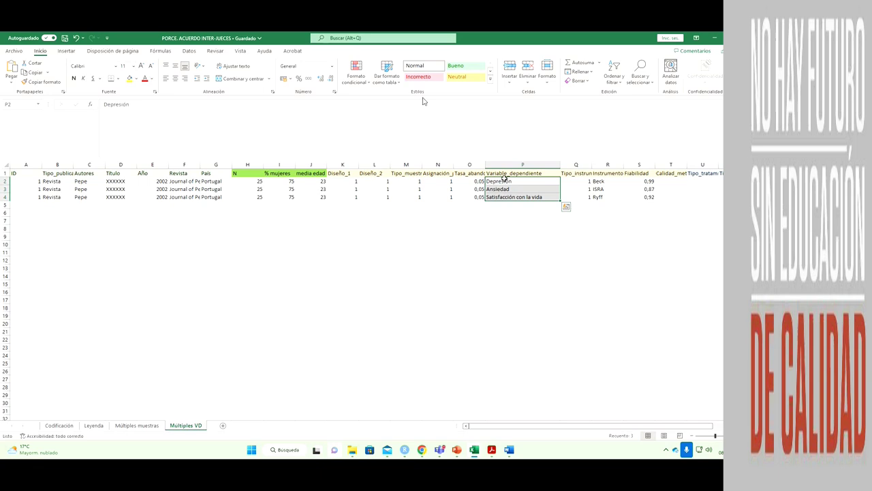
# Step: Examine the Instrumento and Fiabilidad entries in rows 2 to 4, and minimise the workbook to return to the PowerPoint slide
pyautogui.click(607, 183)
pyautogui.click(606, 189)
pyautogui.click(605, 197)
pyautogui.moveTo(637, 182); pyautogui.dragTo(637, 198)
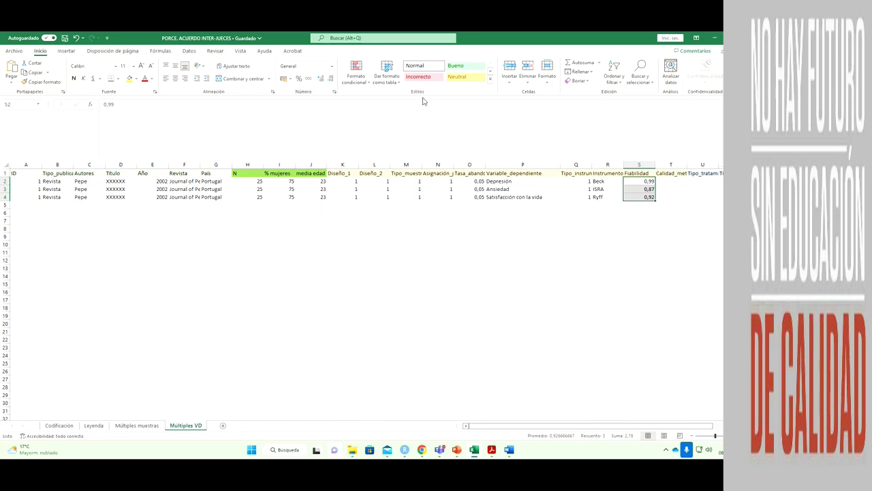
pyautogui.click(713, 38)
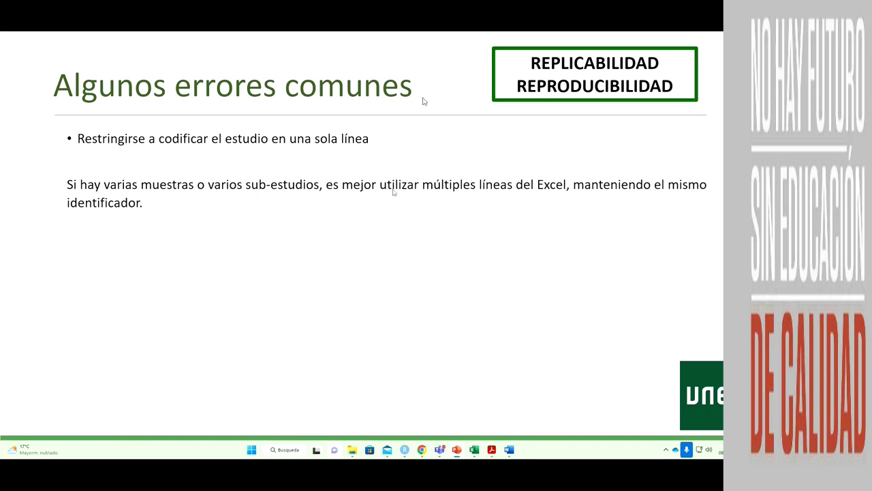